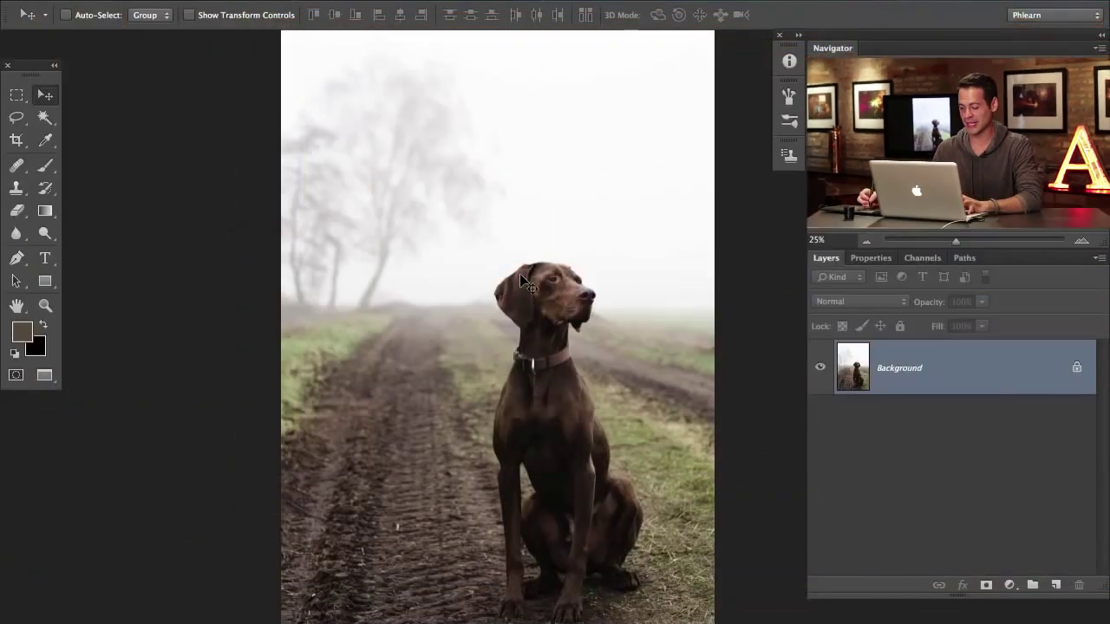
Pan the photo to frame the sitting dog, then pick the Lasso tool to trace it.
drag(497, 376, 491, 396)
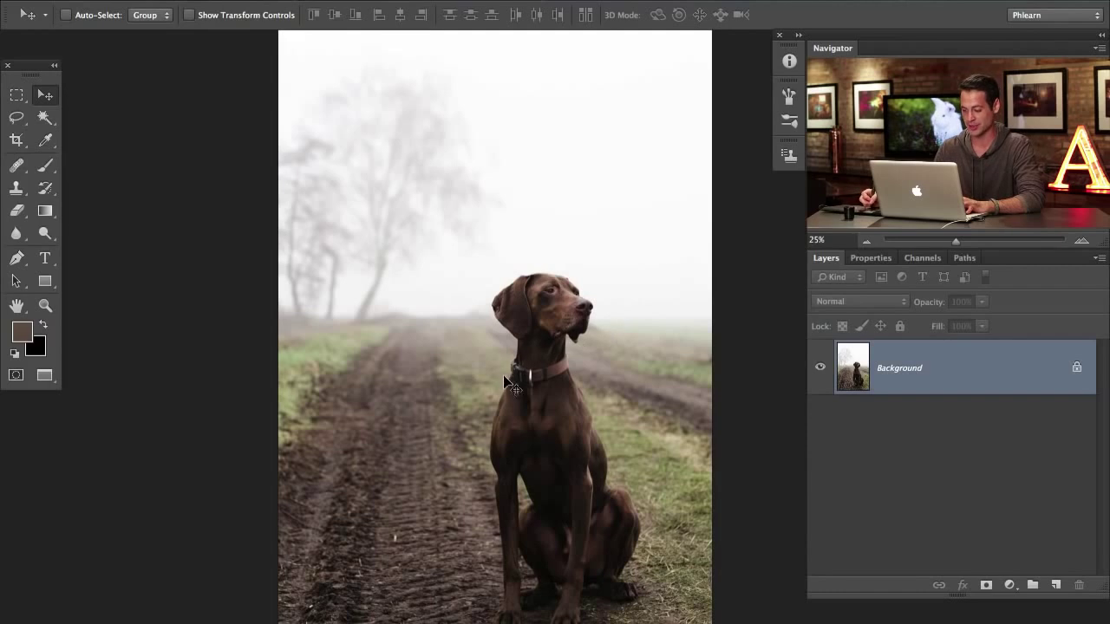
drag(506, 382, 512, 207)
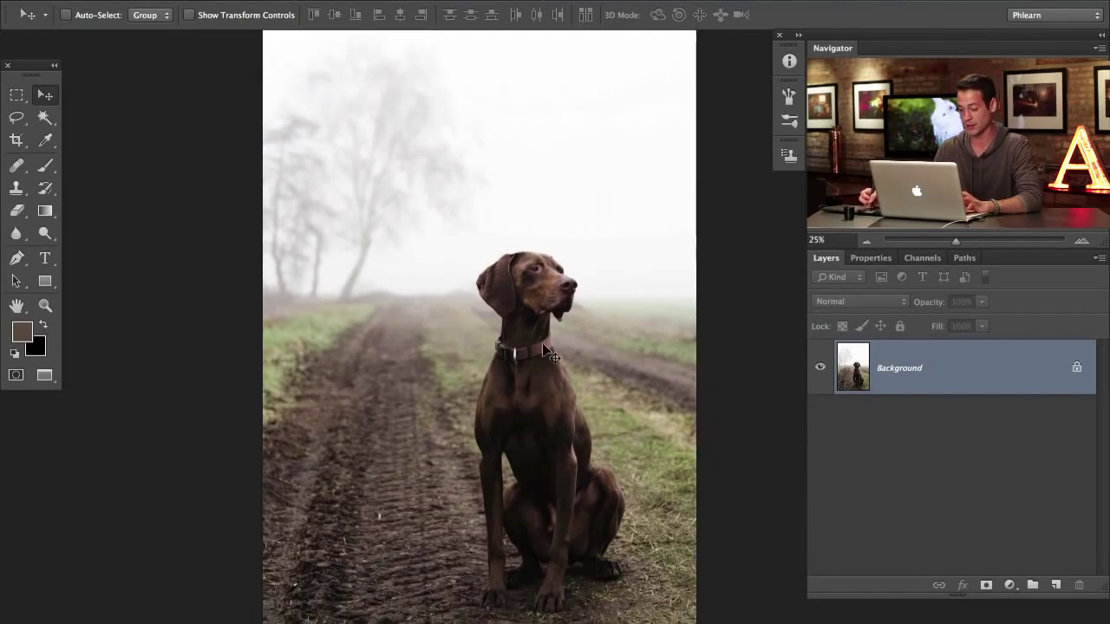
drag(437, 374, 436, 404)
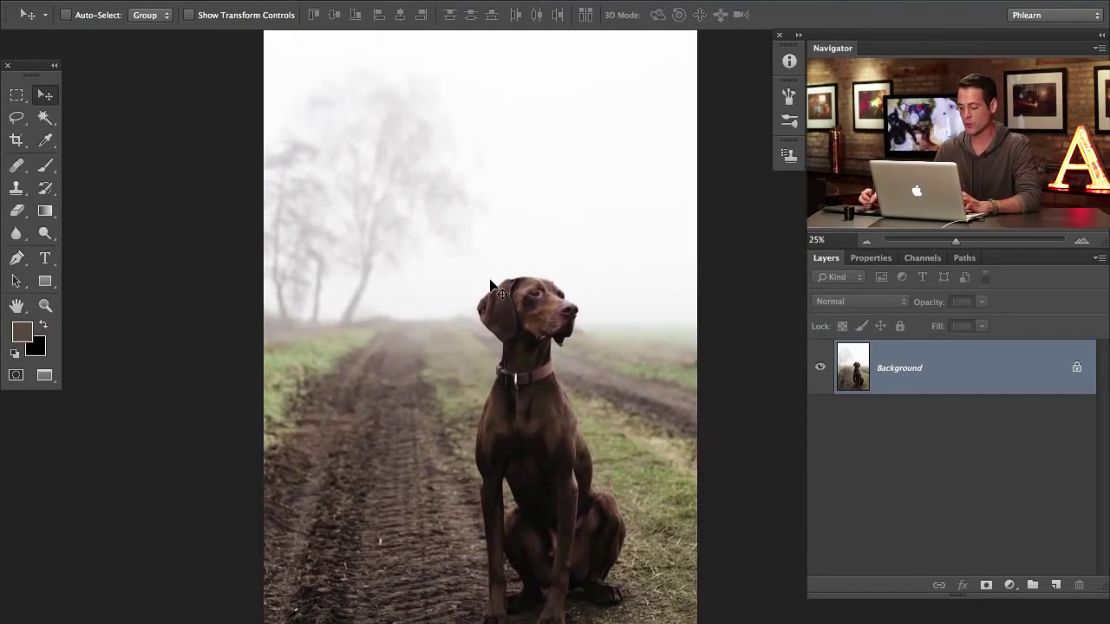
key(l)
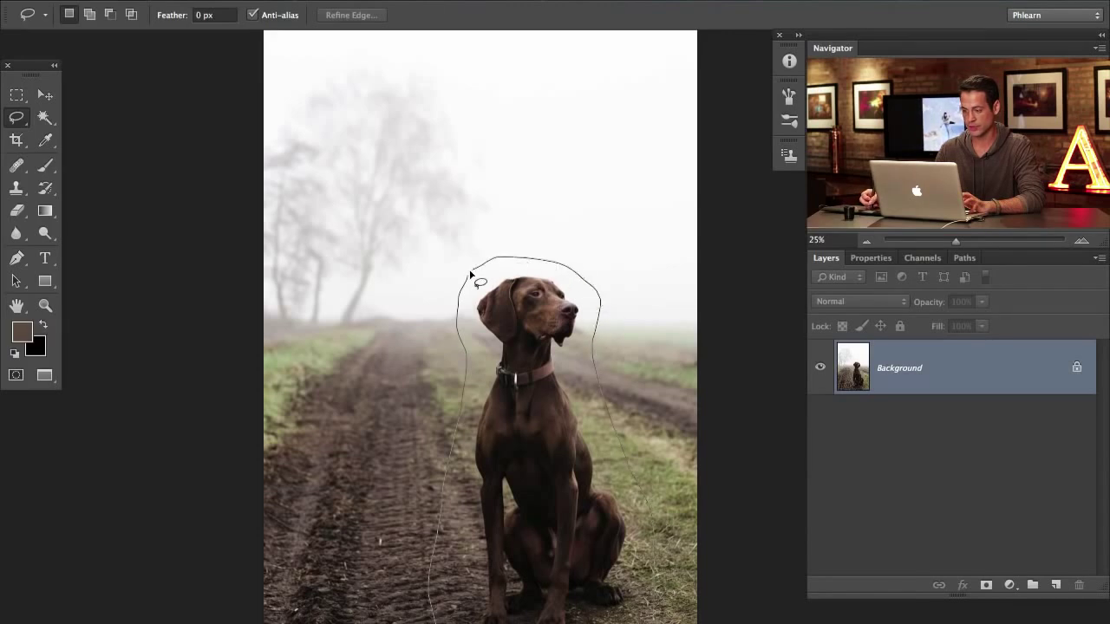
Close the lasso selection around the dog and copy it onto a new Layer 1.
drag(471, 275, 473, 274)
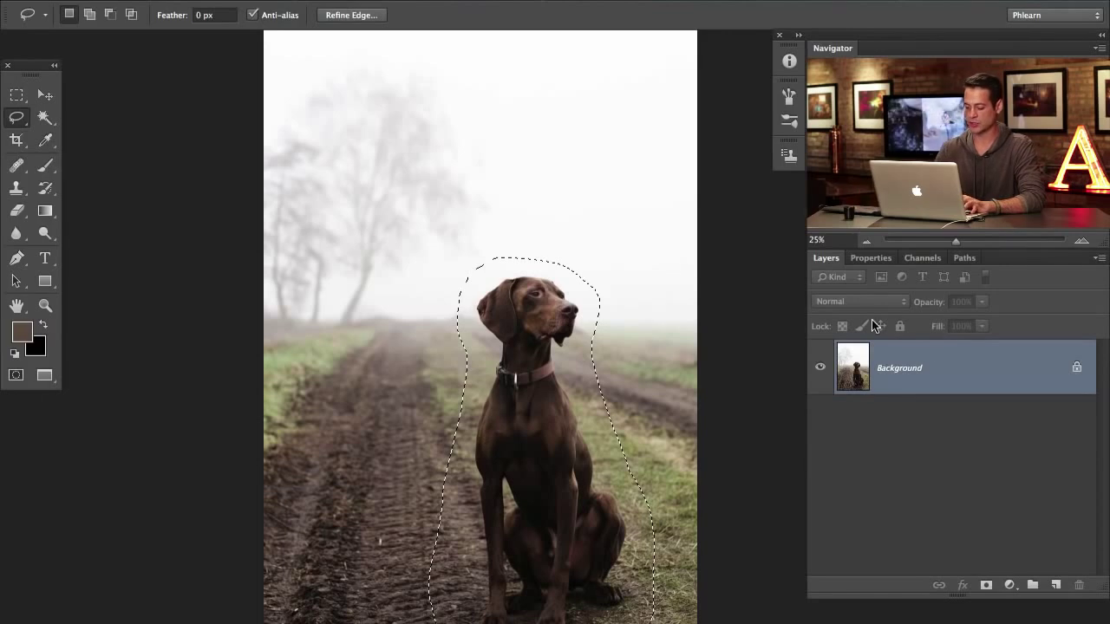
key(ctrl+d)
key(ctrl+shift+alt+n)
Test-drag the dog copy up-left with the Move tool twice, undoing each move.
key(v)
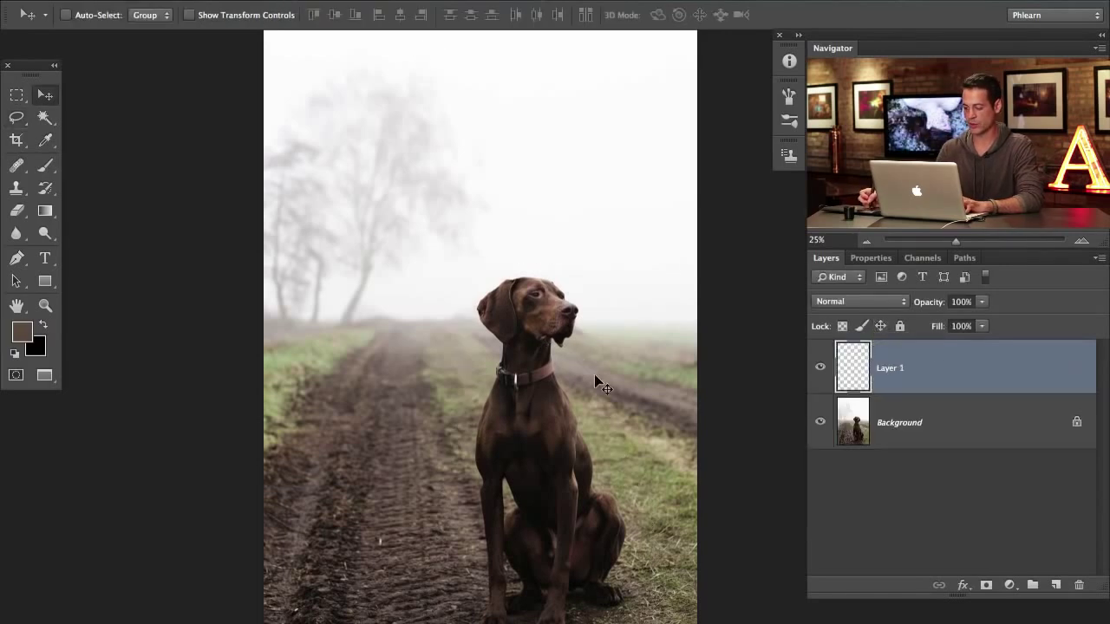
drag(565, 460, 459, 347)
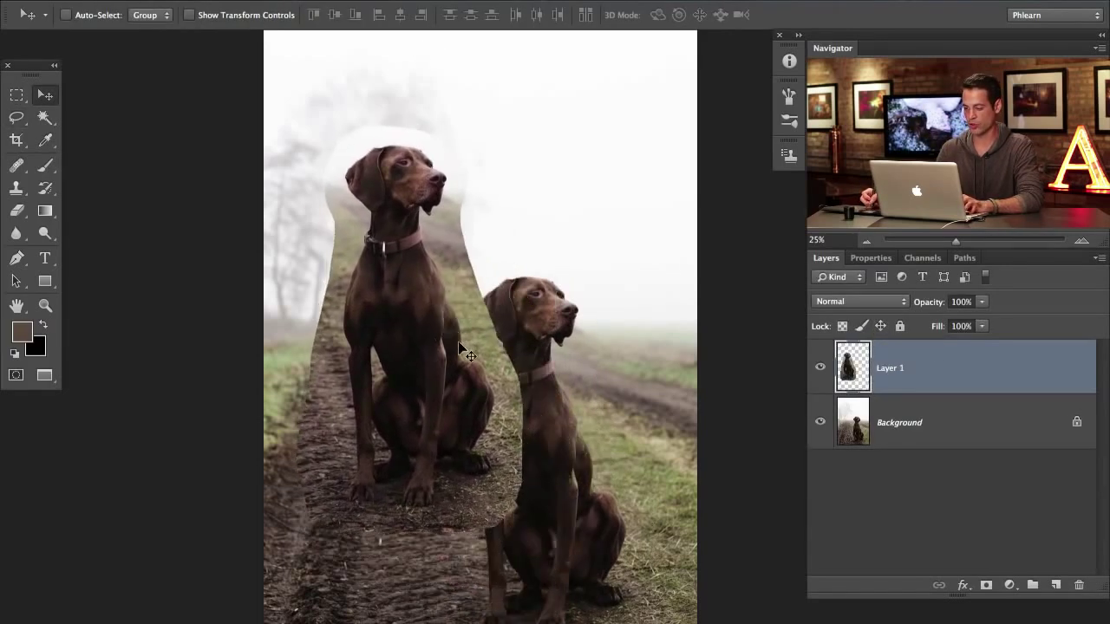
key(ctrl+z)
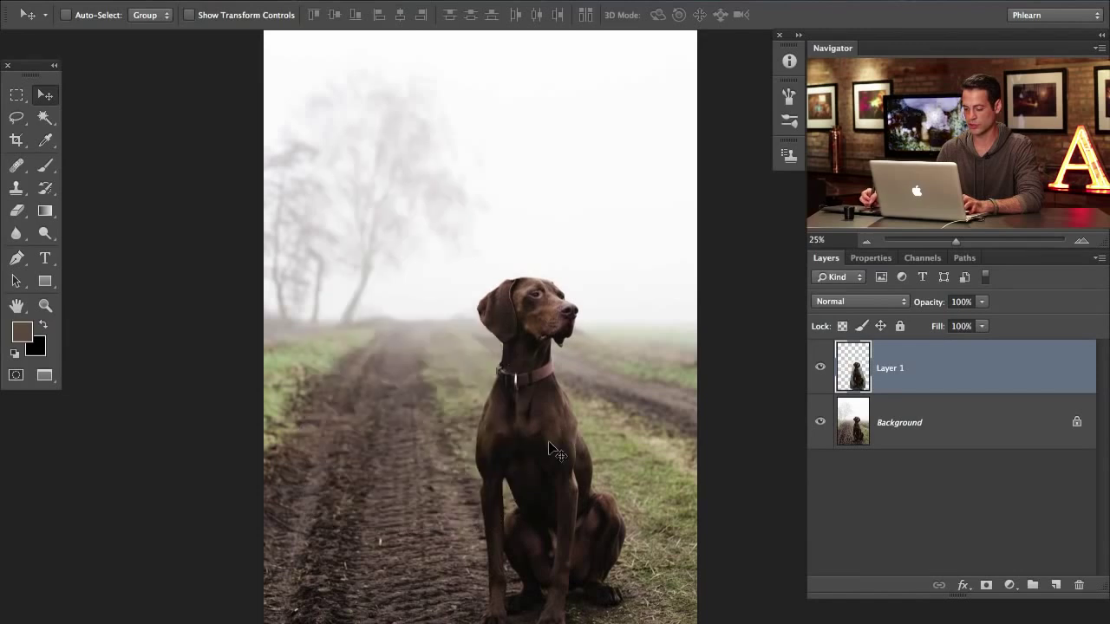
drag(549, 443, 381, 286)
key(ctrl+z)
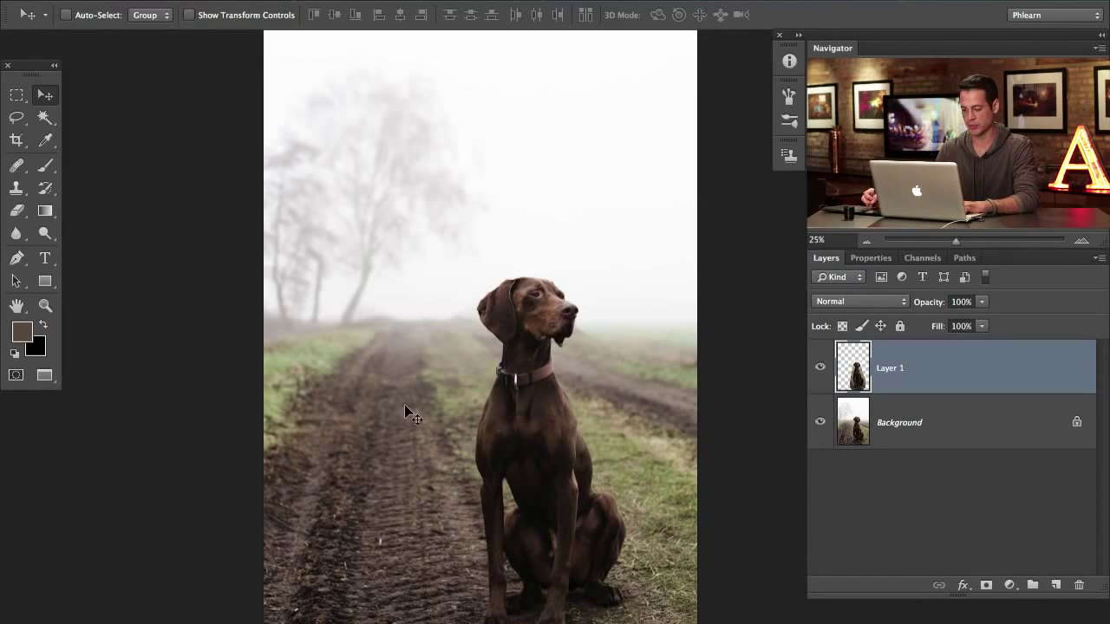
key(ctrl+t)
drag(655, 257, 552, 441)
drag(506, 500, 428, 261)
drag(471, 209, 442, 279)
drag(415, 337, 378, 552)
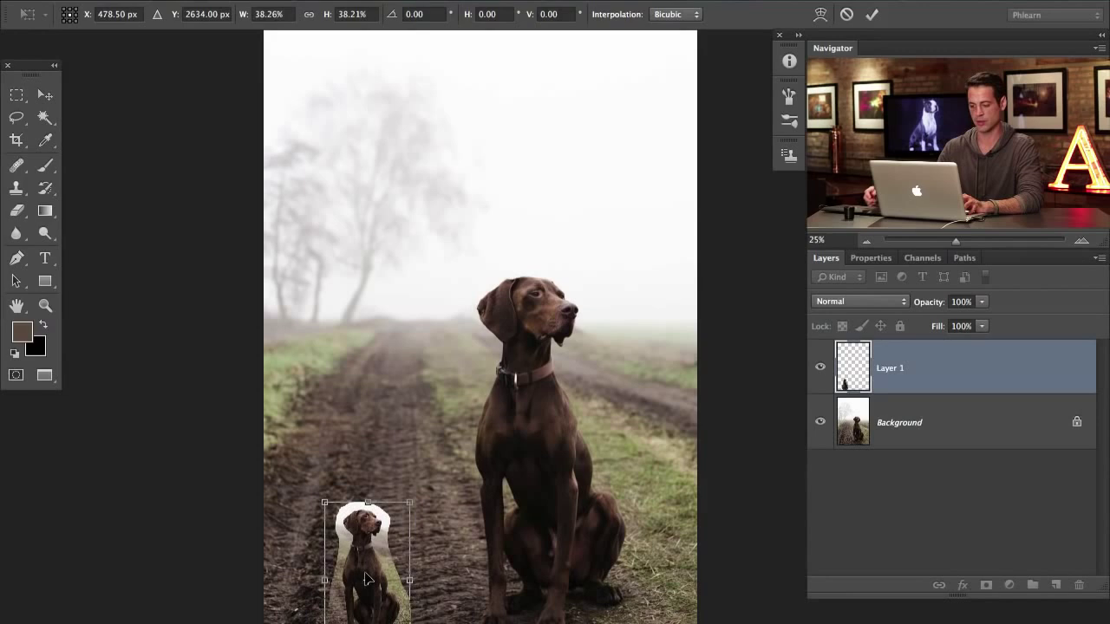
key(Return)
key(ctrl+z)
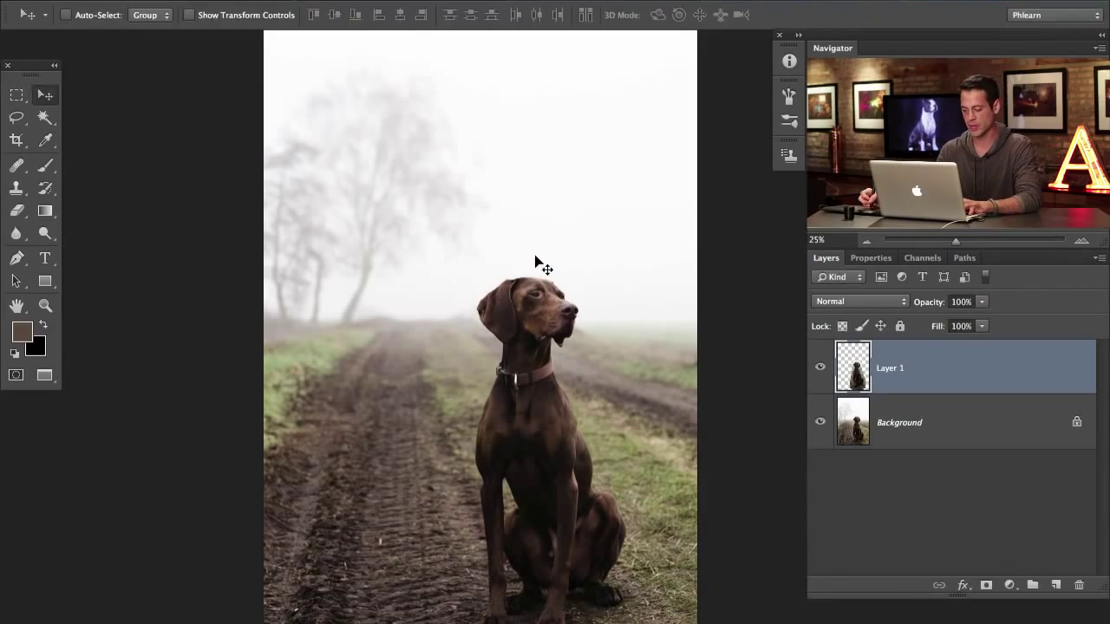
Scale the dog copy to about 35% around a reference point moved toward the horizon.
key(ctrl+t)
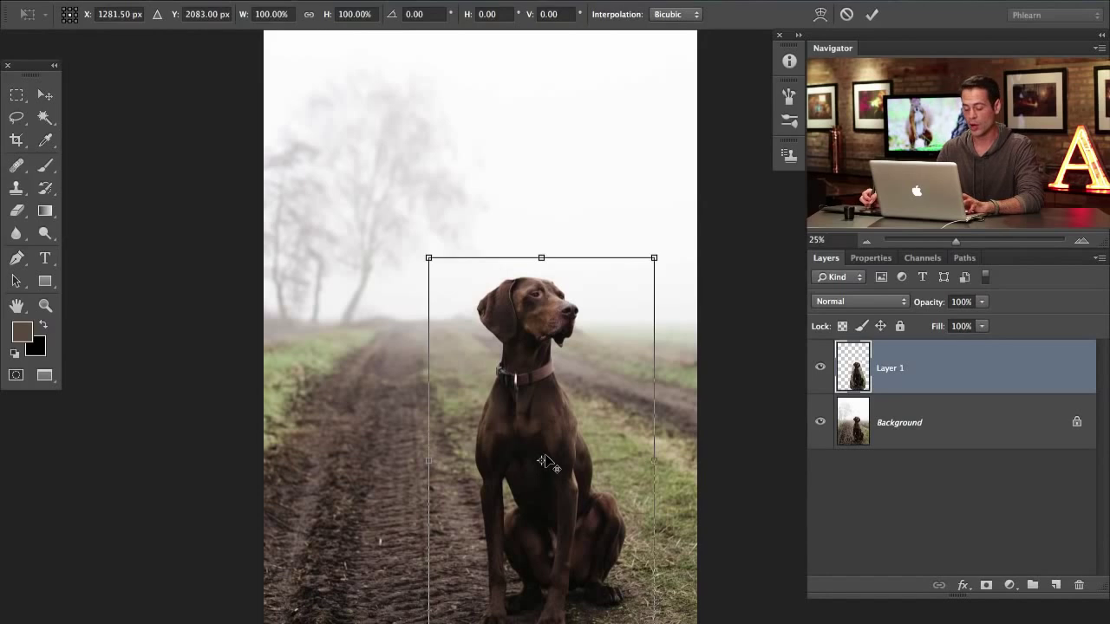
drag(541, 462, 399, 320)
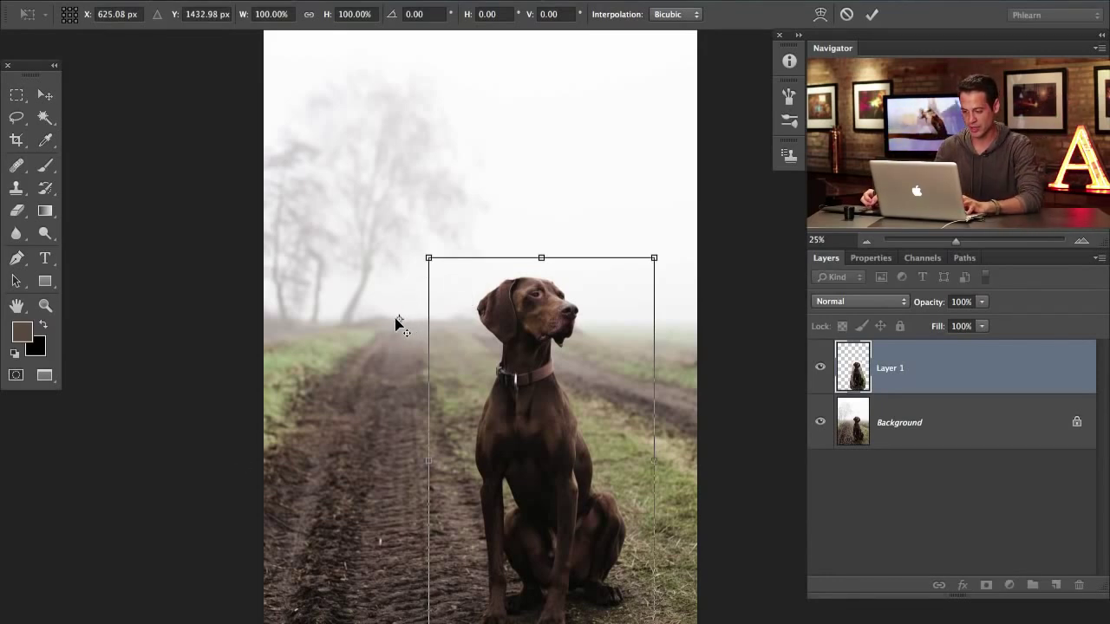
drag(397, 321, 400, 314)
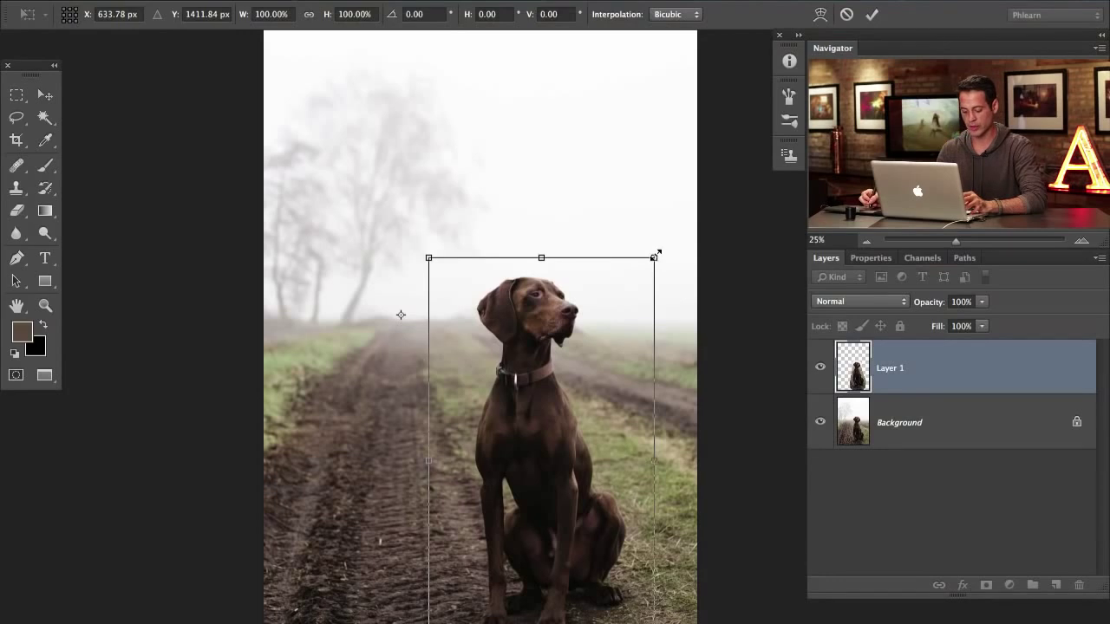
drag(655, 257, 473, 385)
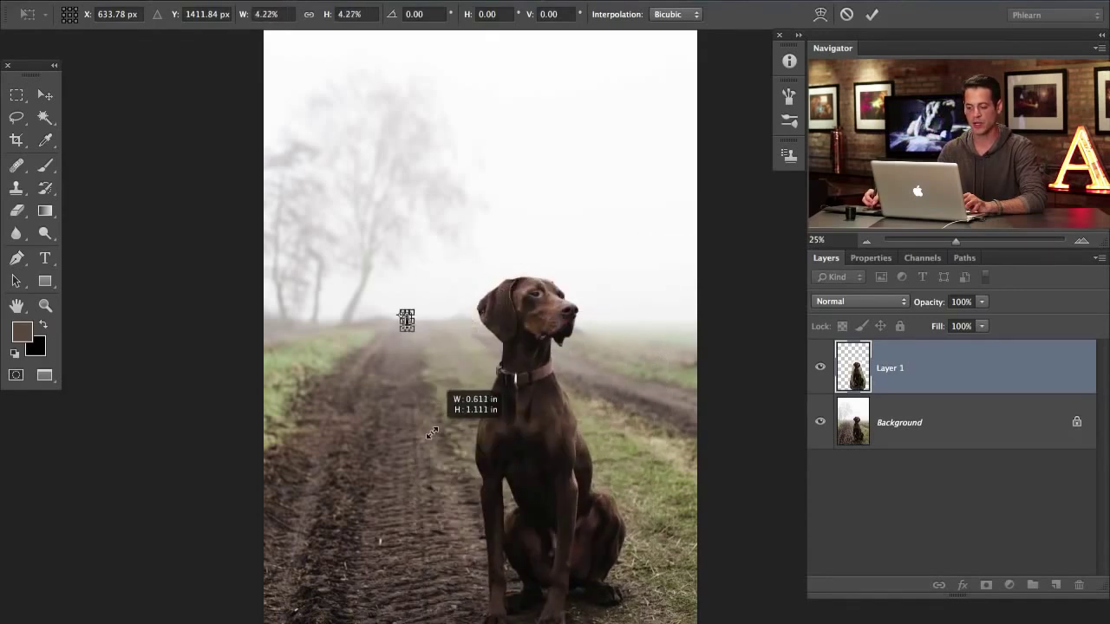
drag(432, 432, 451, 488)
key(Return)
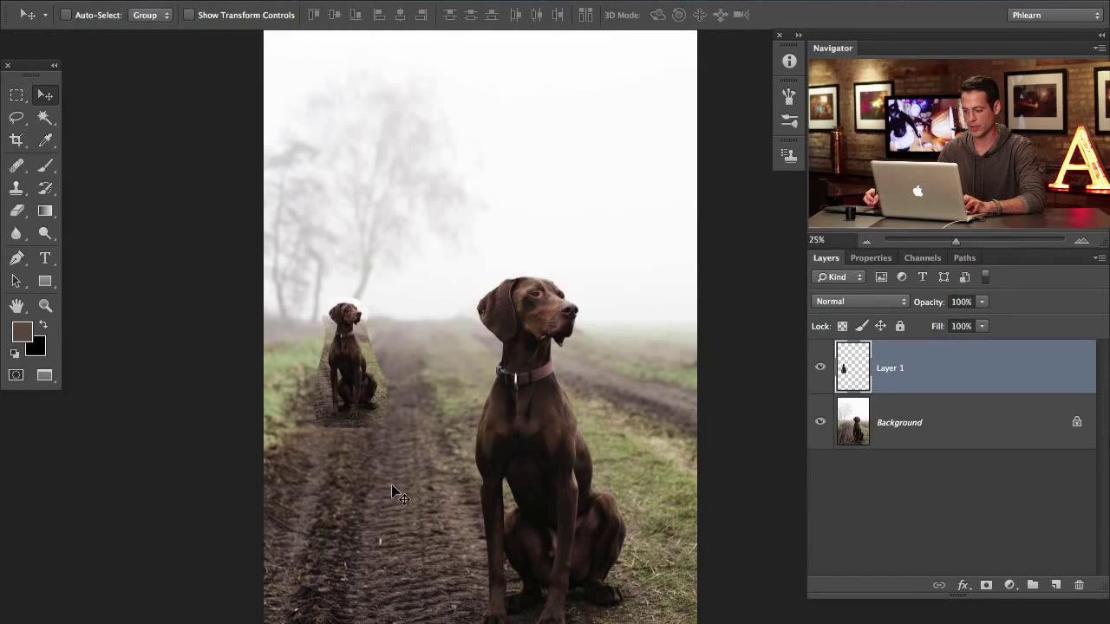
Reposition the small dog along the distant road and zoom to 100% on it.
key(ctrl+z)
drag(383, 484, 407, 490)
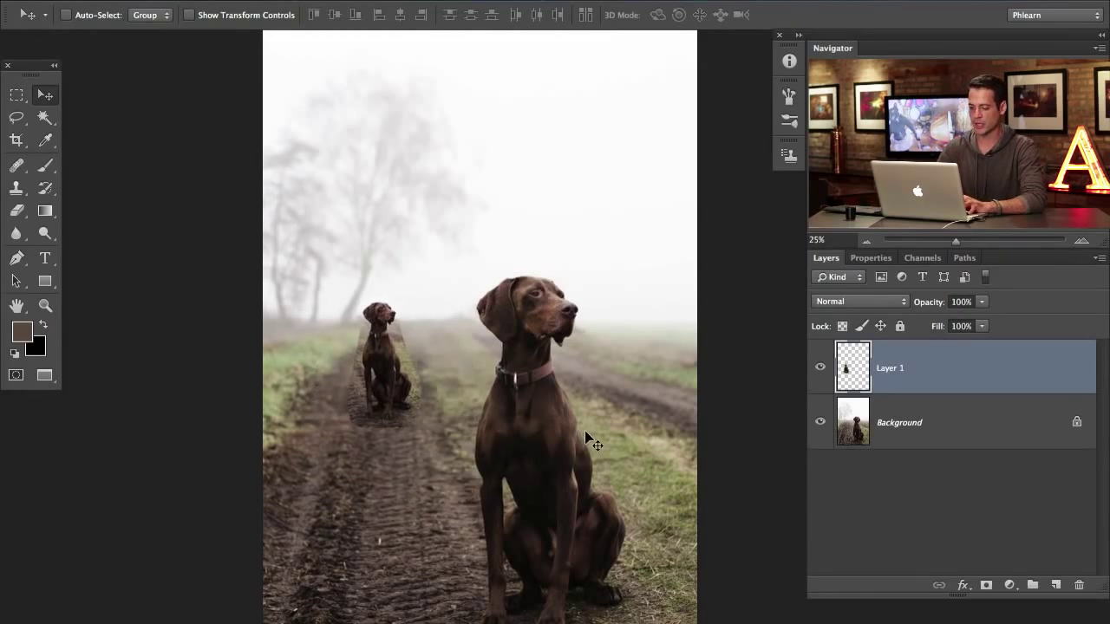
key(super+plus)
key(super+plus)
key(super+plus)
key(super+plus)
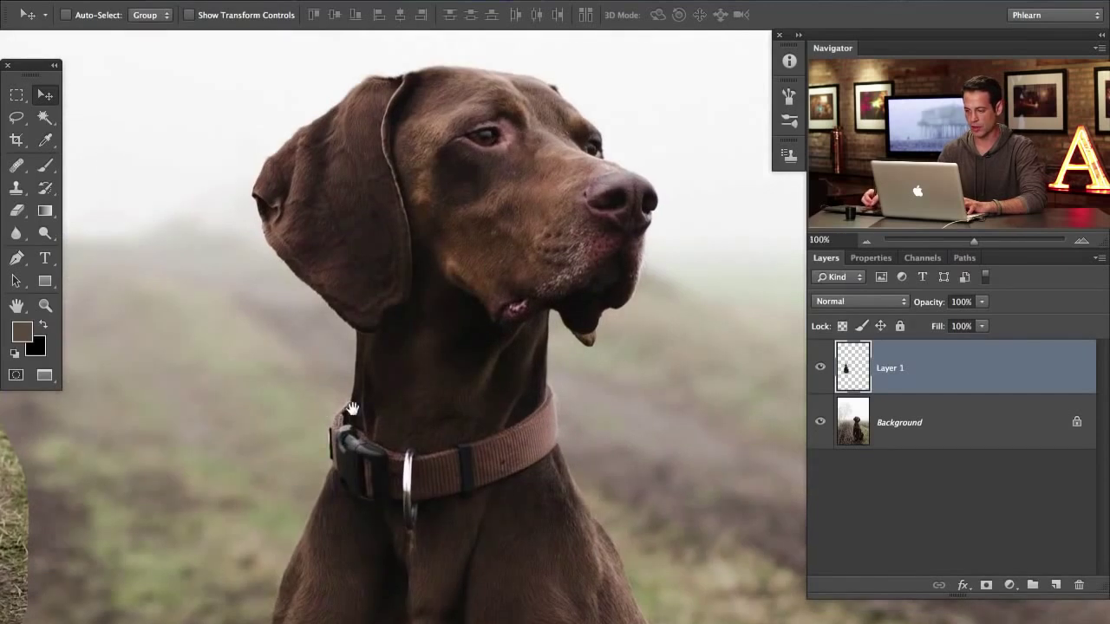
drag(352, 408, 522, 74)
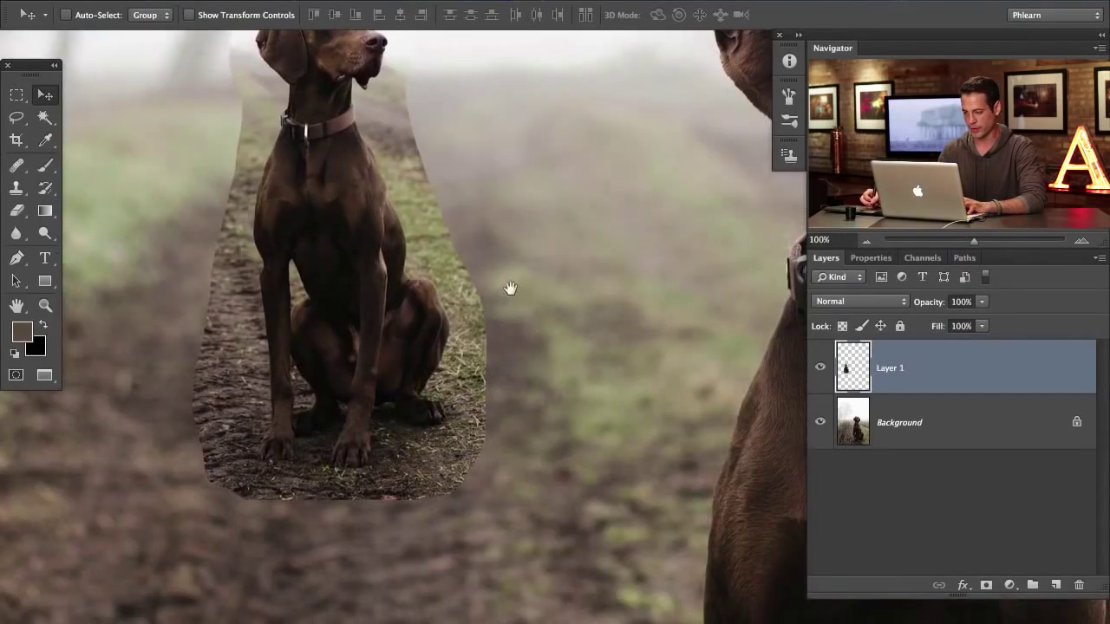
drag(510, 287, 562, 421)
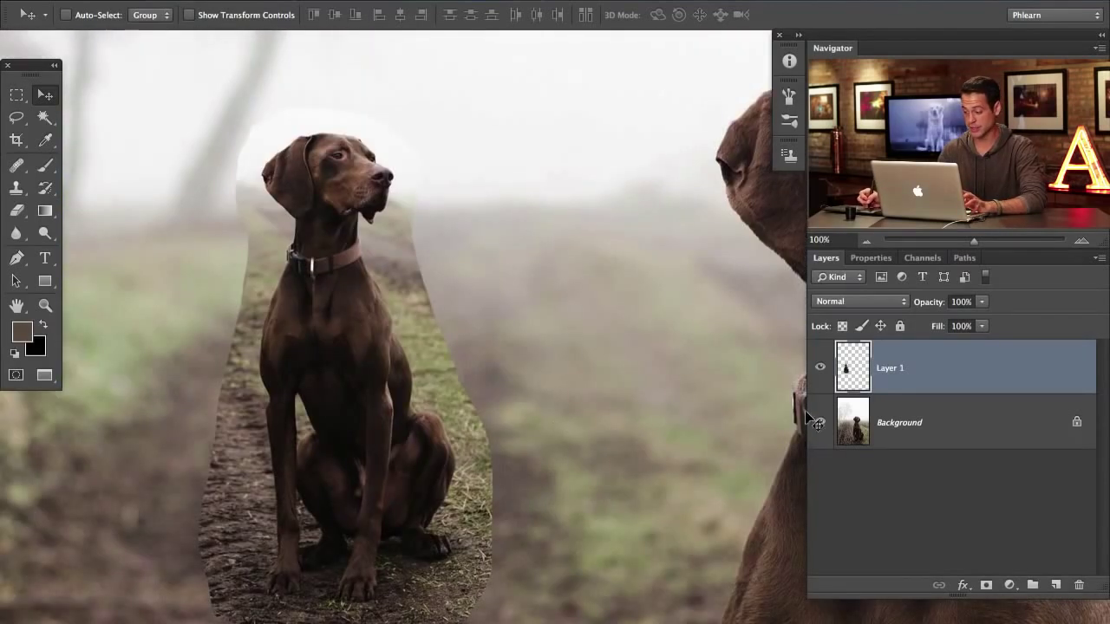
Add a mask to Layer 1 and paint out the grass edges by the dog's neck and chin.
click(987, 585)
key(b)
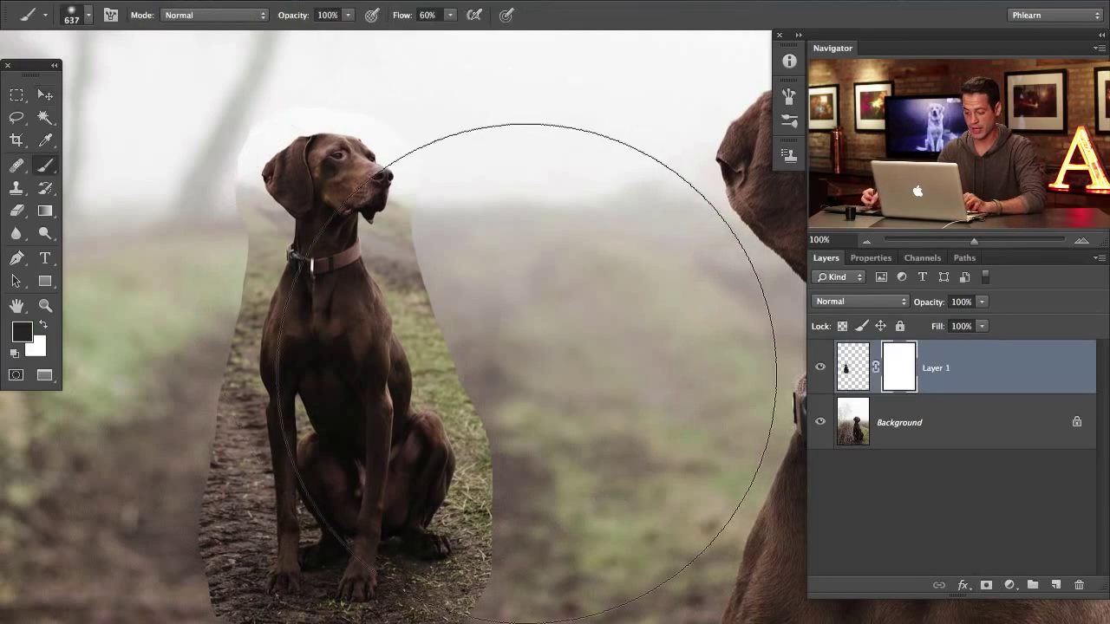
mouse_move(485, 417)
mouse_down()
mouse_move(330, 416)
mouse_move(267, 512)
mouse_move(456, 250)
mouse_move(307, 285)
mouse_move(283, 116)
mouse_move(348, 395)
mouse_up()
mouse_move(459, 289)
mouse_down()
mouse_move(424, 277)
mouse_move(438, 277)
mouse_up()
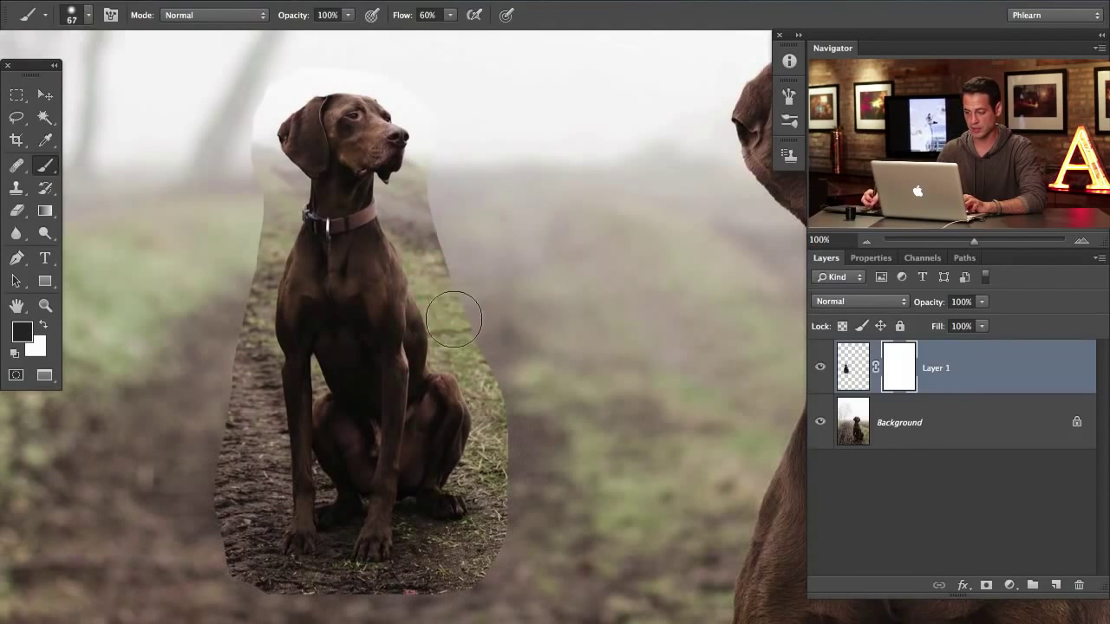
mouse_move(454, 320)
mouse_down()
mouse_move(420, 235)
mouse_move(435, 261)
mouse_move(417, 264)
mouse_move(396, 230)
mouse_up()
key(bracketleft)
key(bracketleft)
key(bracketleft)
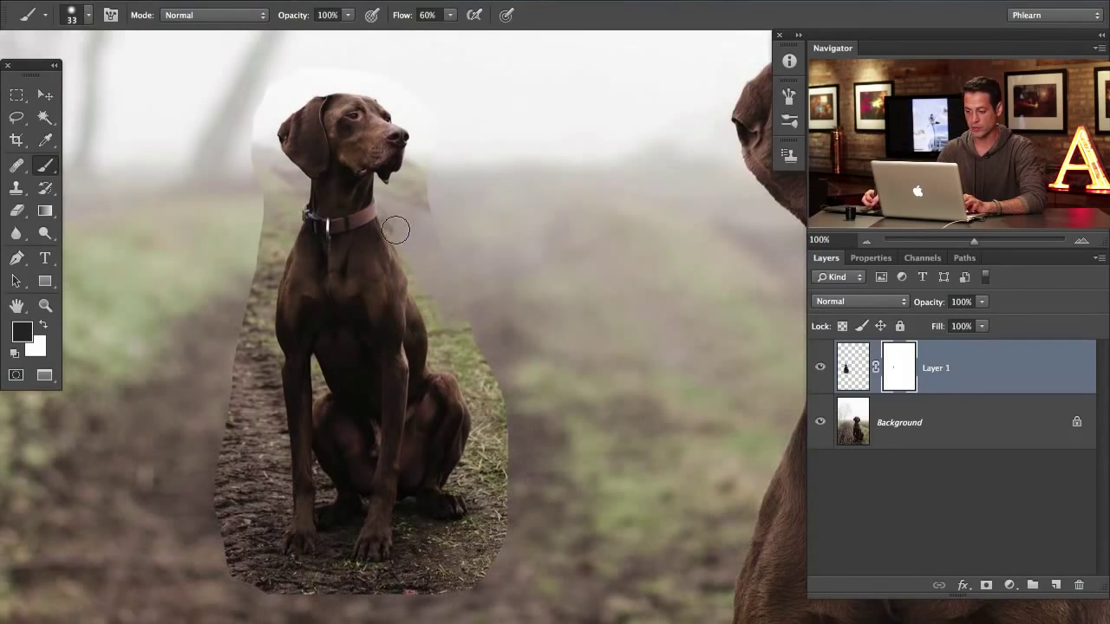
drag(406, 178, 417, 179)
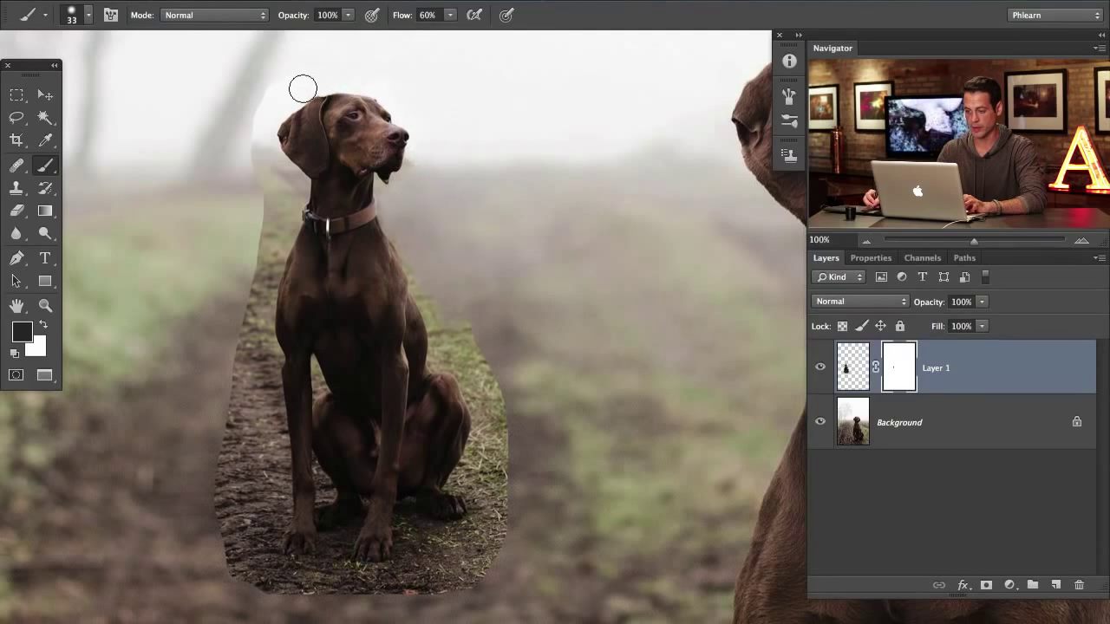
Mask the bright halo by the ear and legs, the bottom edge, and the right-side grass.
mouse_move(281, 105)
mouse_down()
mouse_move(245, 155)
mouse_move(241, 128)
mouse_move(253, 134)
mouse_move(261, 89)
mouse_move(242, 122)
mouse_move(291, 181)
mouse_move(275, 252)
mouse_move(286, 229)
mouse_move(283, 206)
mouse_move(274, 213)
mouse_move(269, 200)
mouse_move(264, 296)
mouse_move(272, 272)
mouse_move(259, 307)
mouse_move(265, 420)
mouse_up()
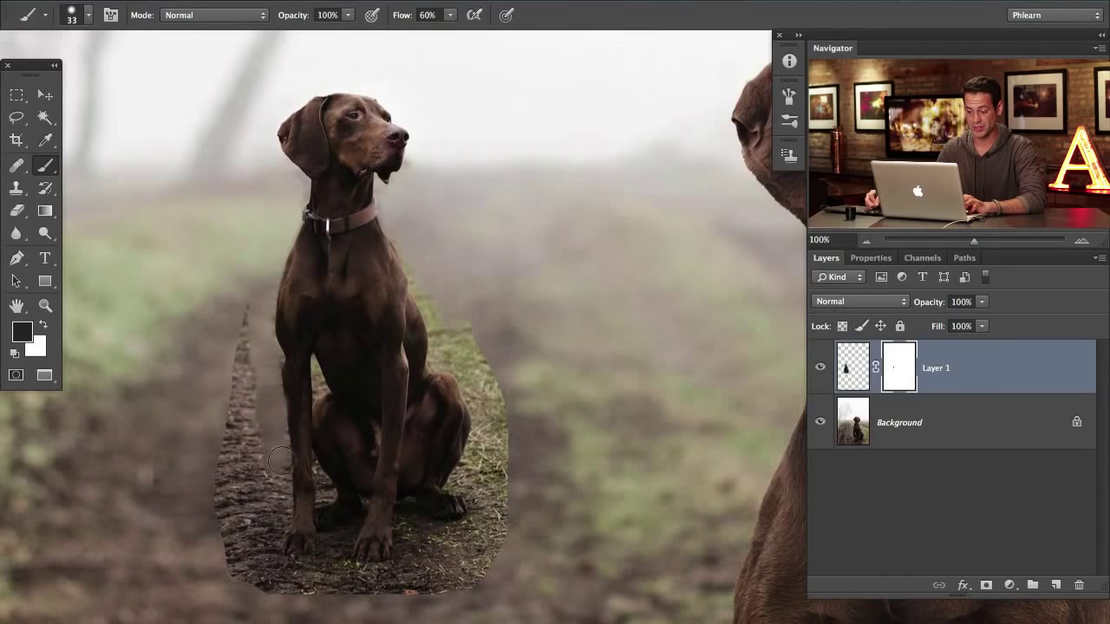
mouse_move(280, 462)
mouse_down()
mouse_move(246, 287)
mouse_move(222, 427)
mouse_move(234, 514)
mouse_move(239, 446)
mouse_up()
mouse_move(265, 598)
mouse_down()
mouse_move(317, 606)
mouse_move(323, 620)
mouse_move(465, 575)
mouse_move(492, 593)
mouse_move(511, 452)
mouse_up()
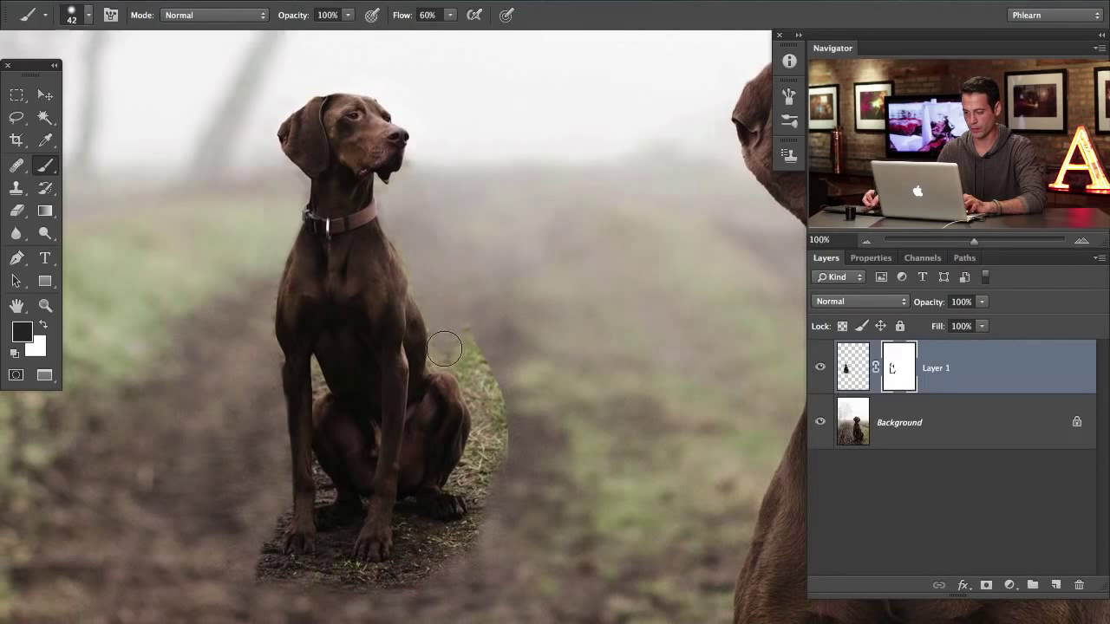
drag(437, 354, 437, 354)
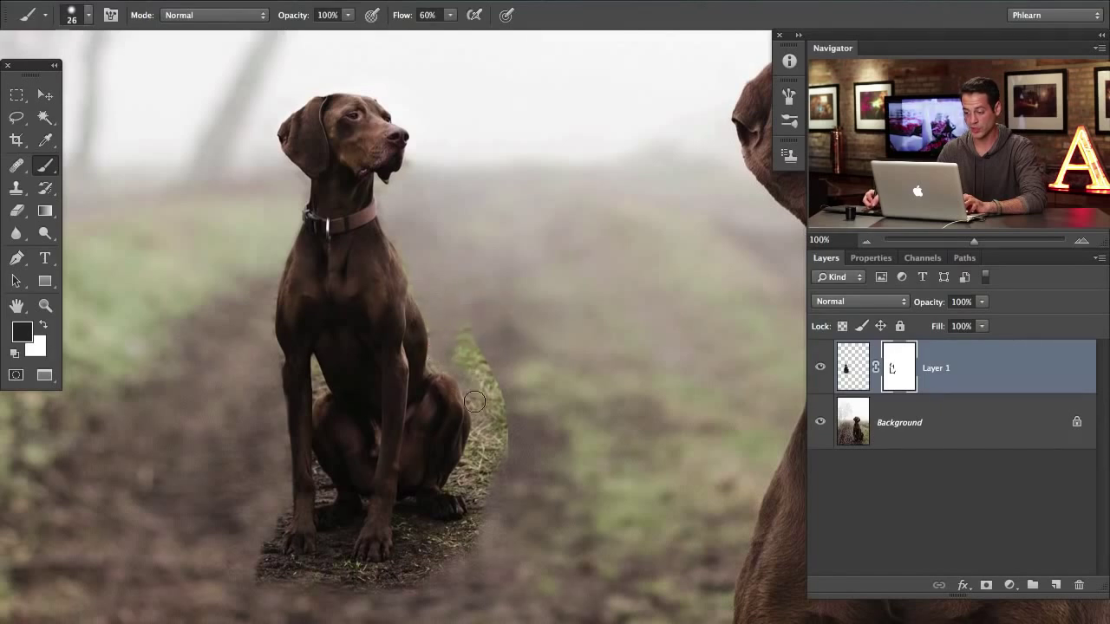
drag(475, 402, 477, 471)
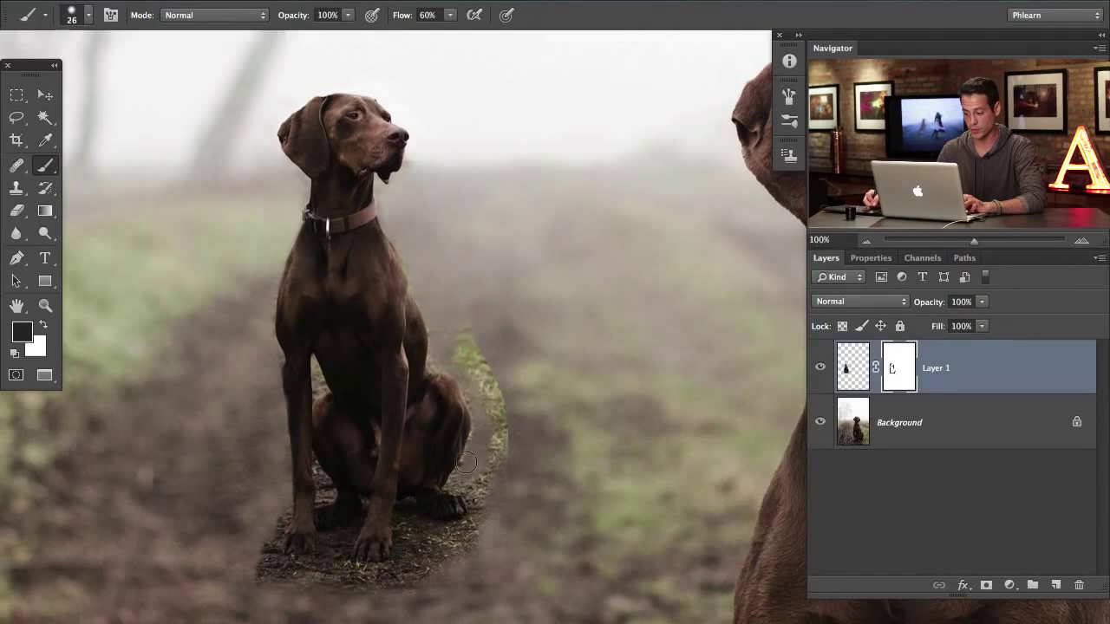
mouse_move(476, 483)
mouse_down()
mouse_move(490, 483)
mouse_move(503, 401)
mouse_move(467, 358)
mouse_up()
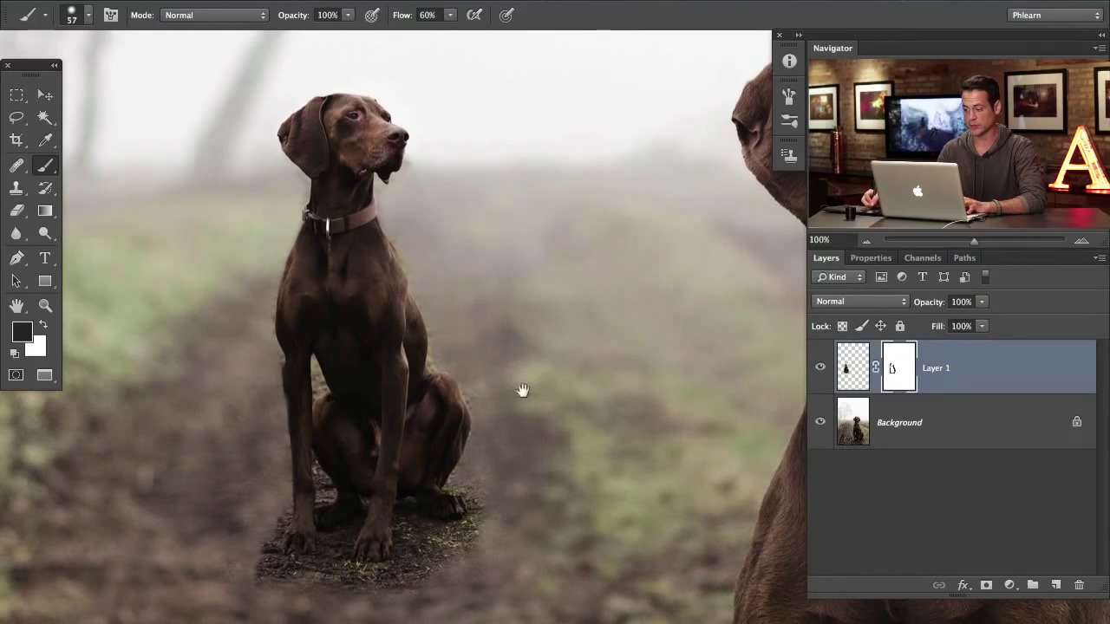
Convert Layer 1 into a Smart Object.
drag(523, 389, 577, 438)
scroll(461, 240, down, 2)
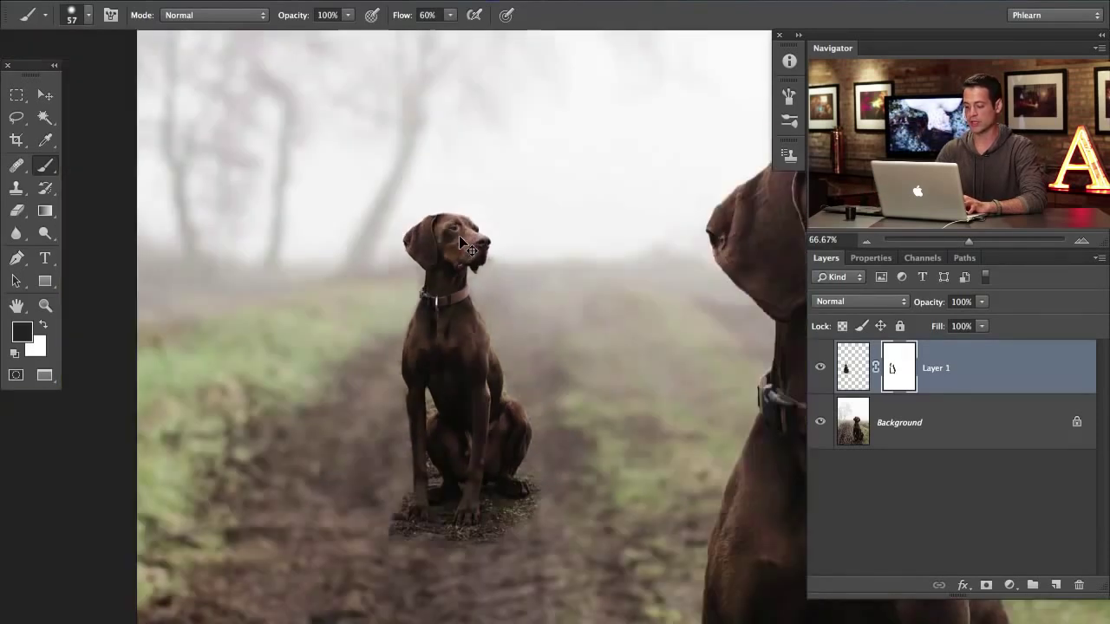
drag(510, 344, 396, 321)
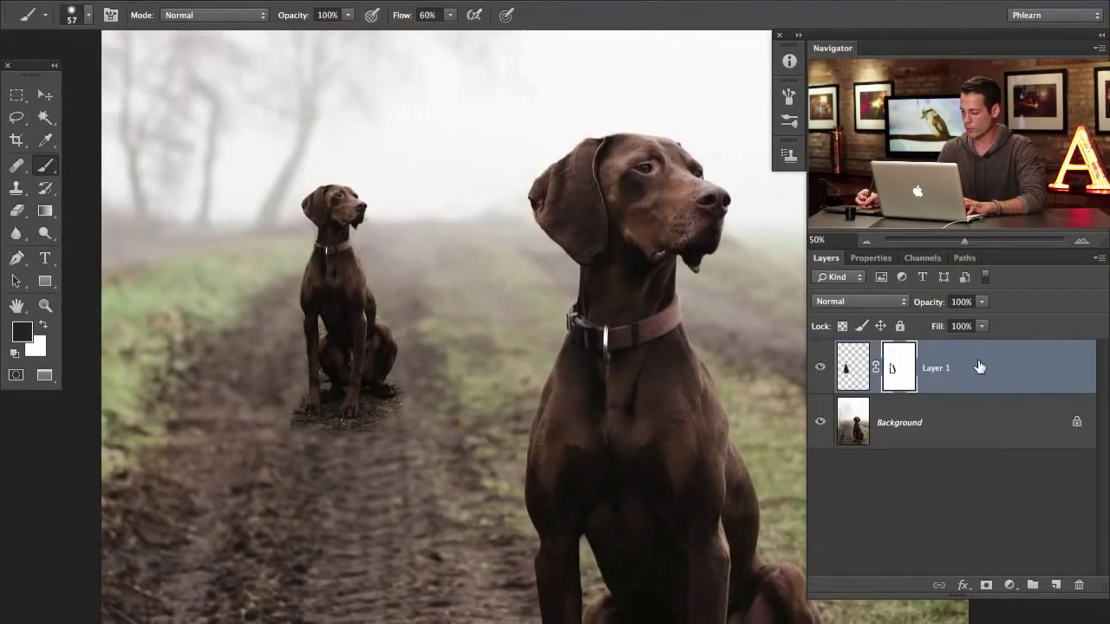
right_click(979, 368)
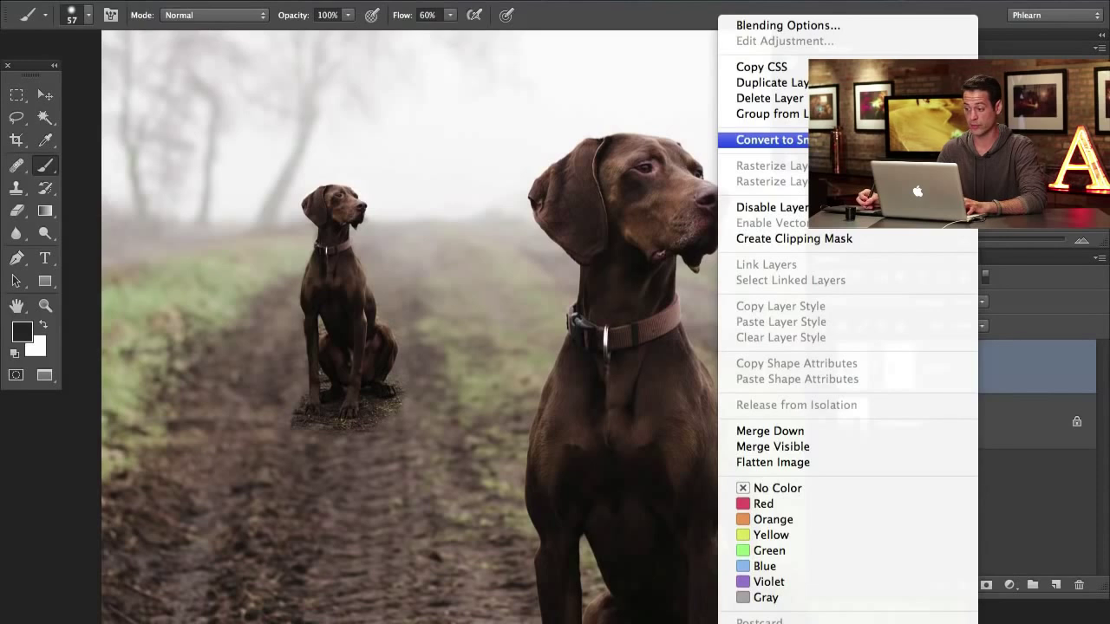
click(772, 140)
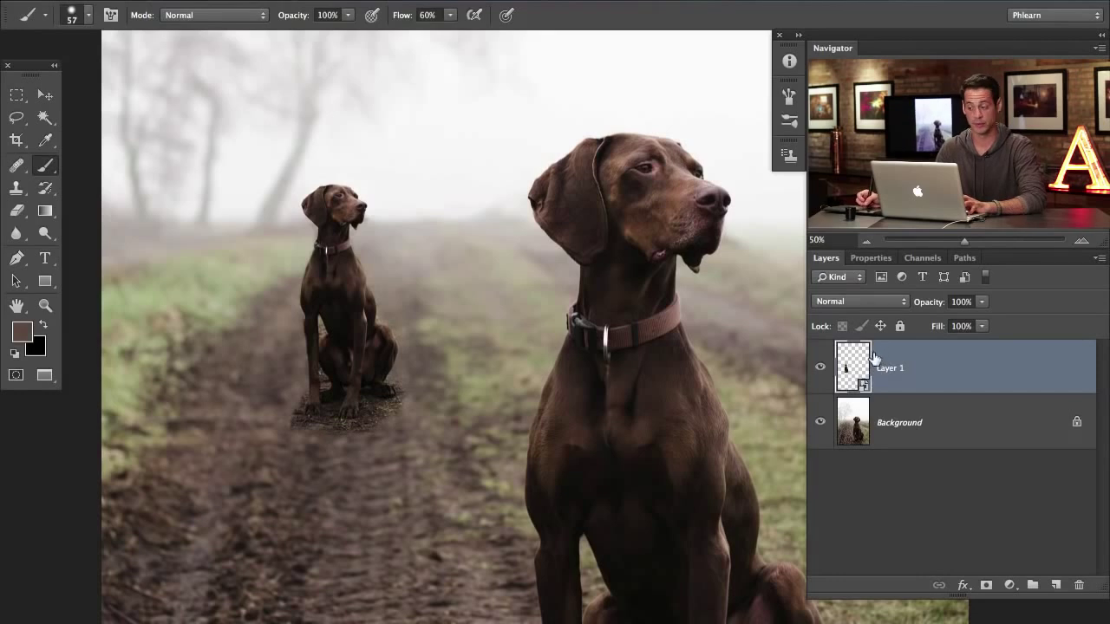
double_click(854, 373)
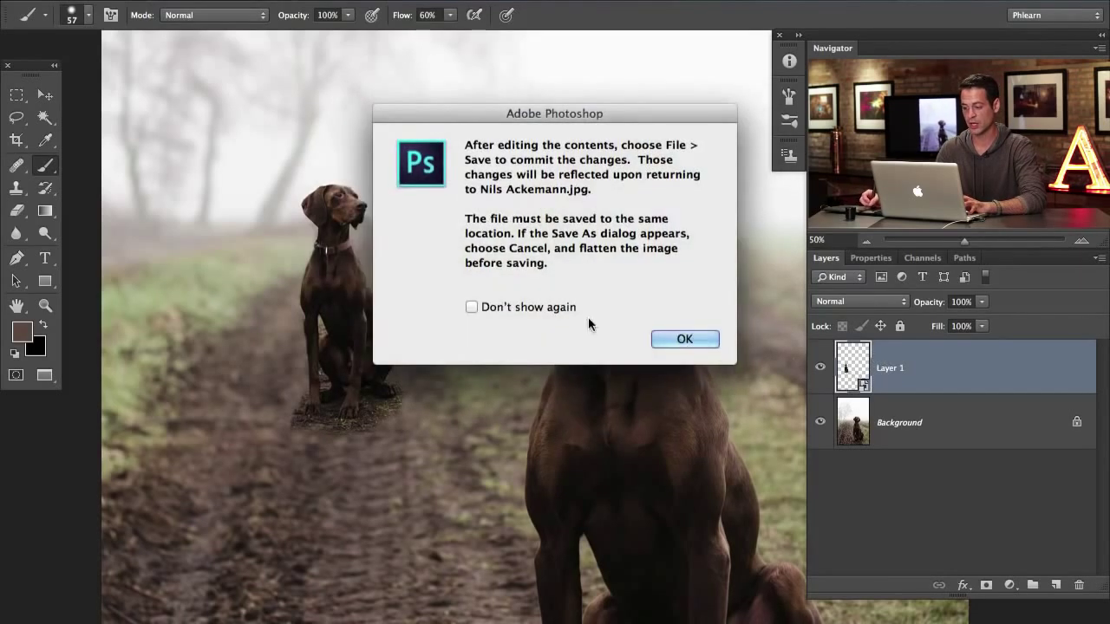
click(681, 342)
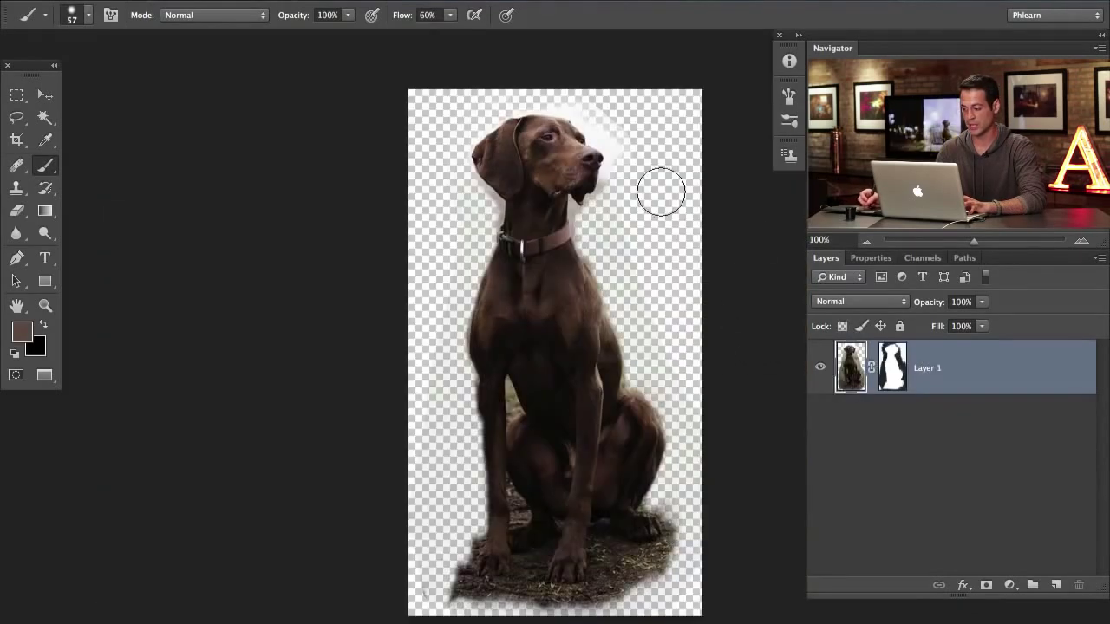
shift+click(904, 366)
shift+click(884, 367)
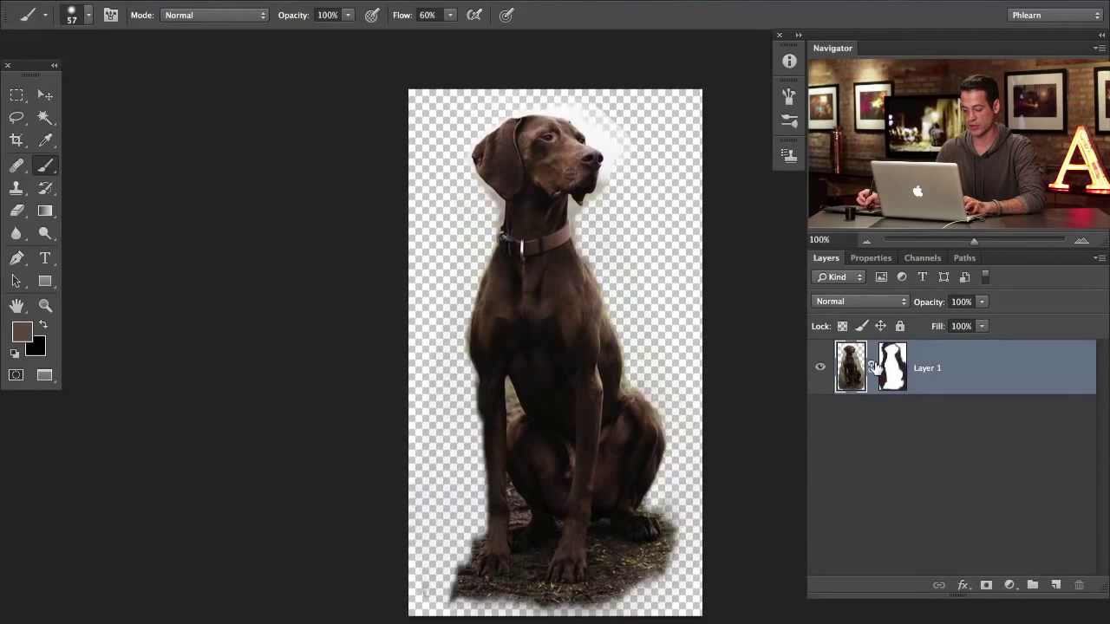
key(ctrl+w)
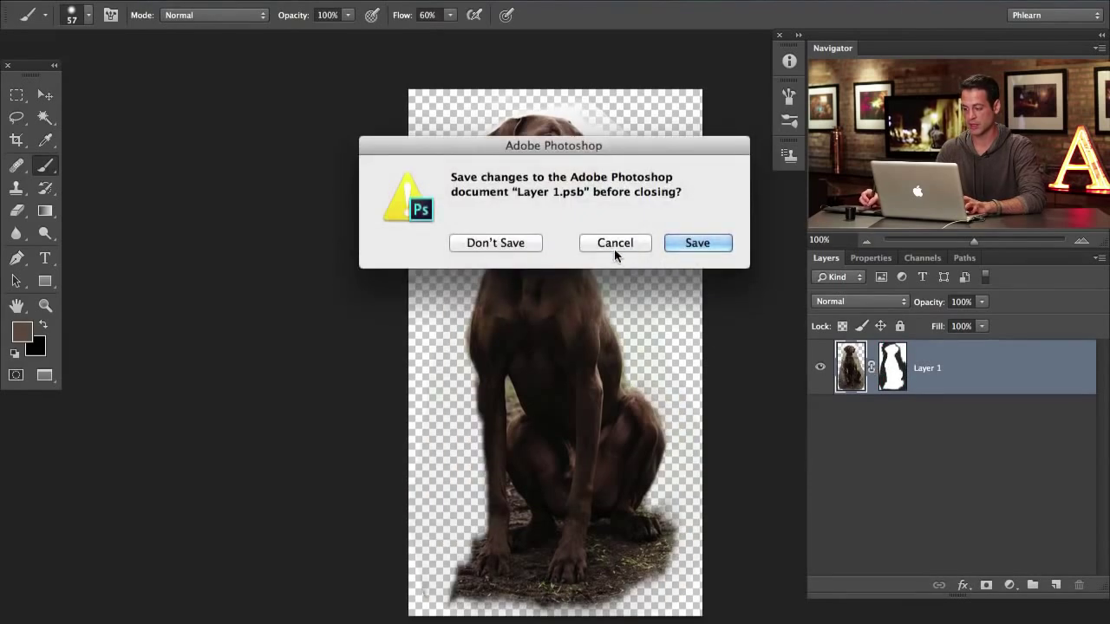
key(Return)
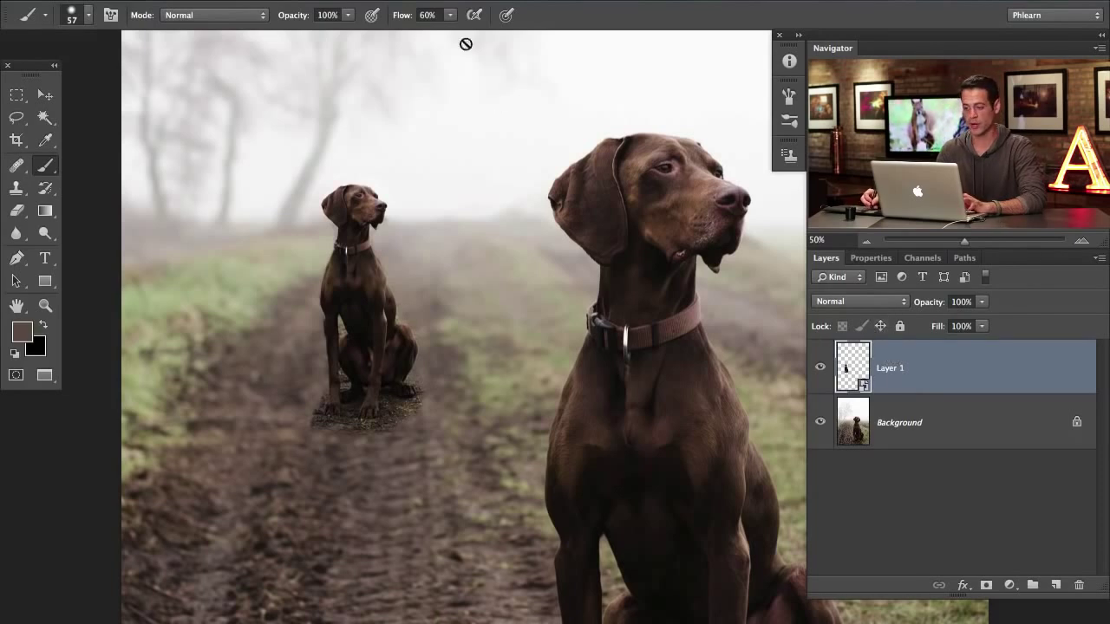
Apply a 2.2-pixel Gaussian Blur smart filter to the small dog layer.
click(409, 5)
mouse_move(521, 208)
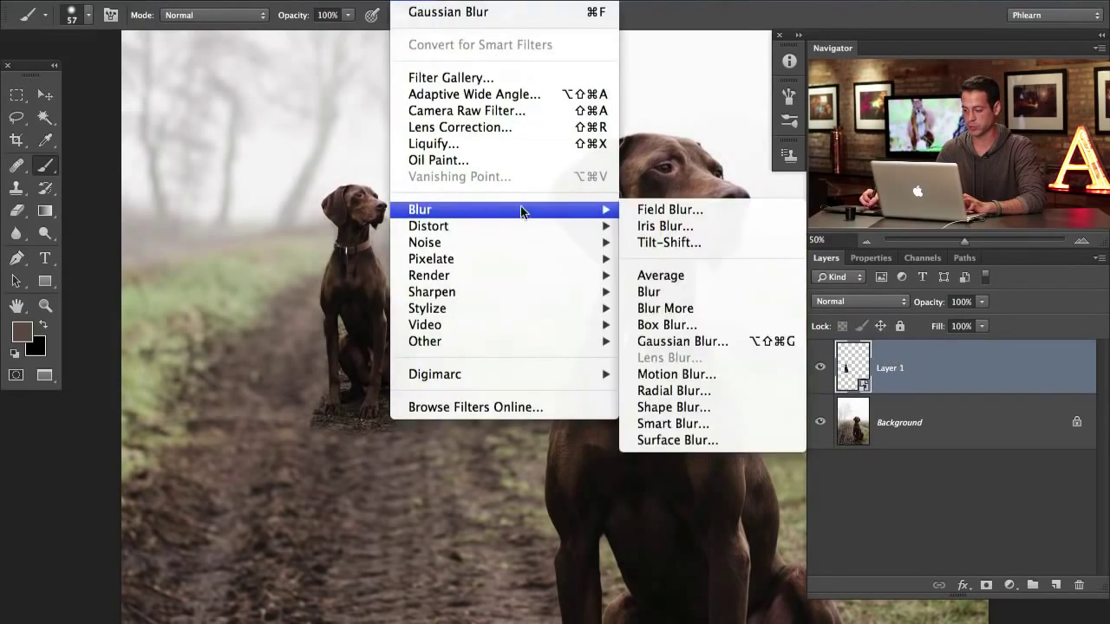
click(674, 343)
drag(405, 545, 395, 549)
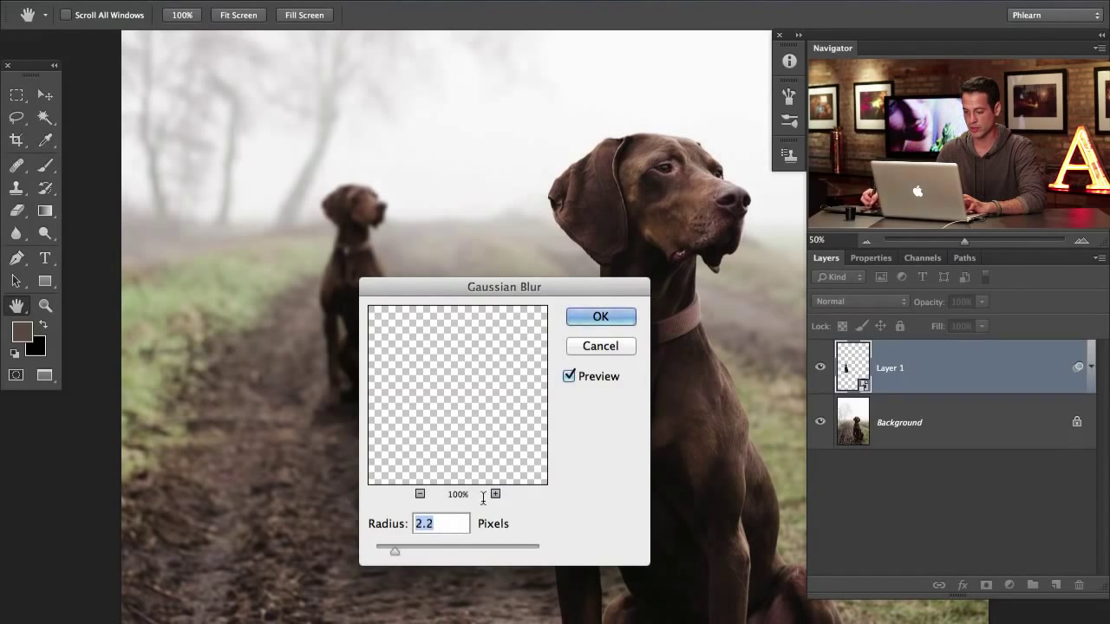
click(601, 317)
key(b)
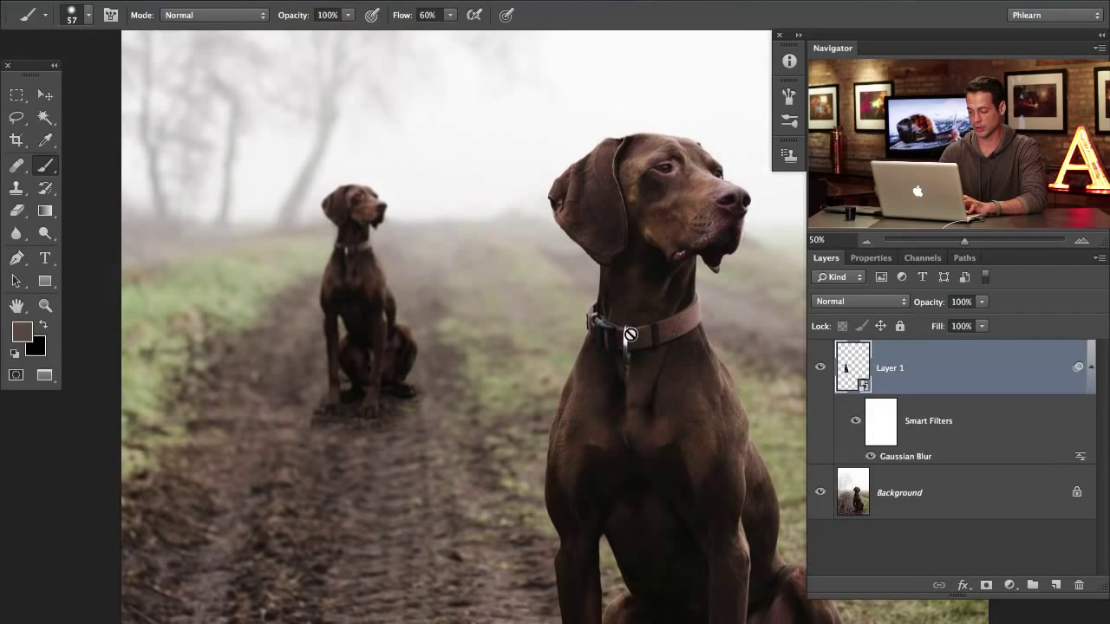
Raise the Gaussian Blur smart filter radius to 4.3 pixels.
click(870, 457)
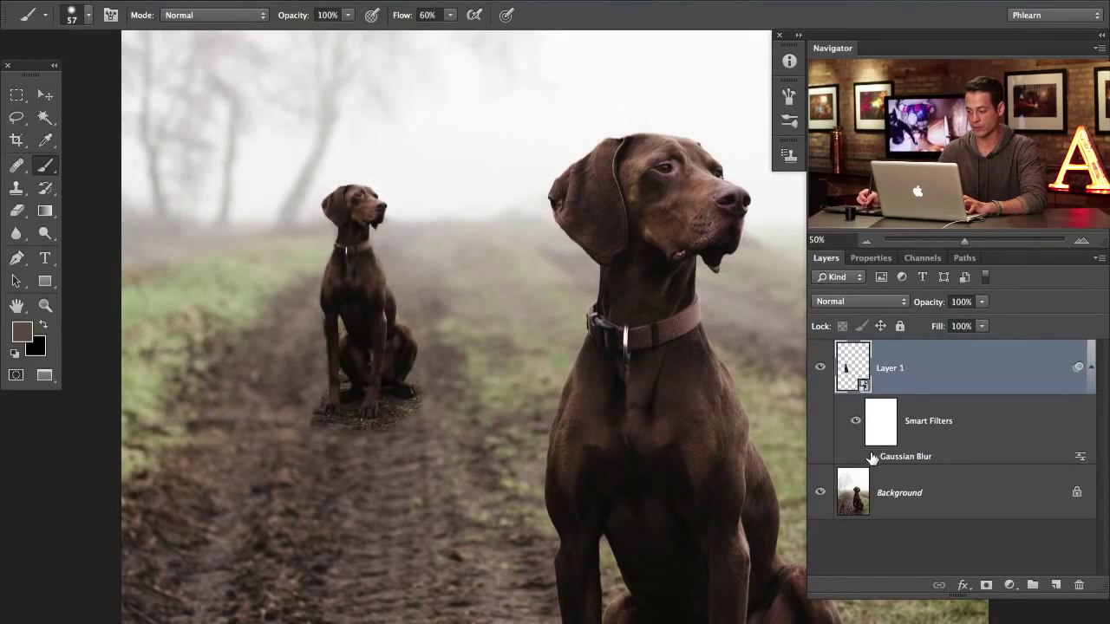
double_click(899, 457)
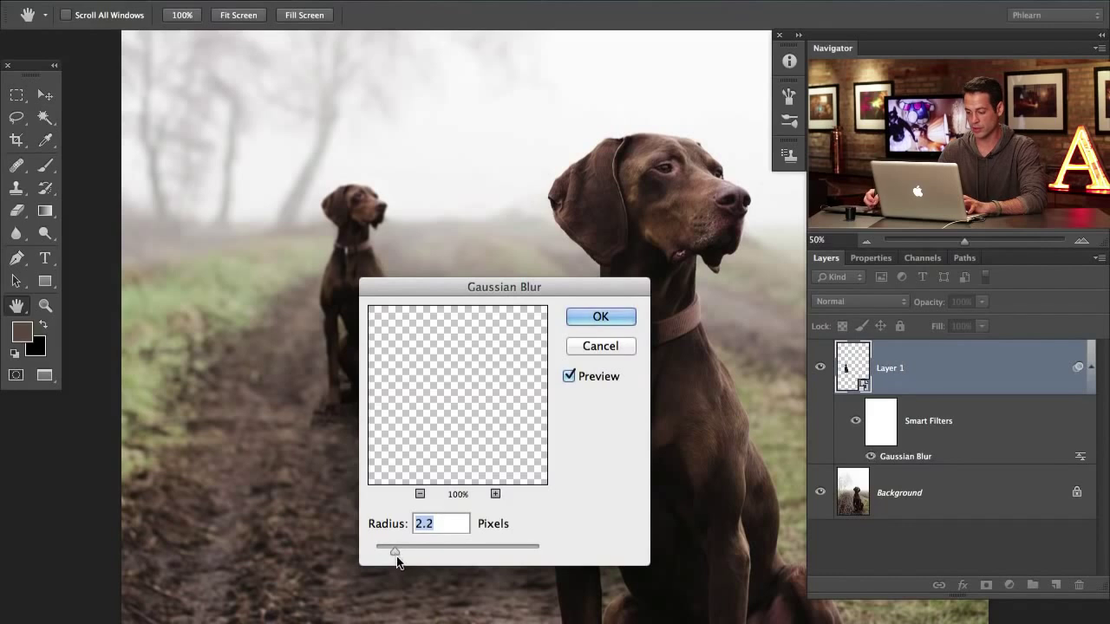
drag(397, 558, 412, 542)
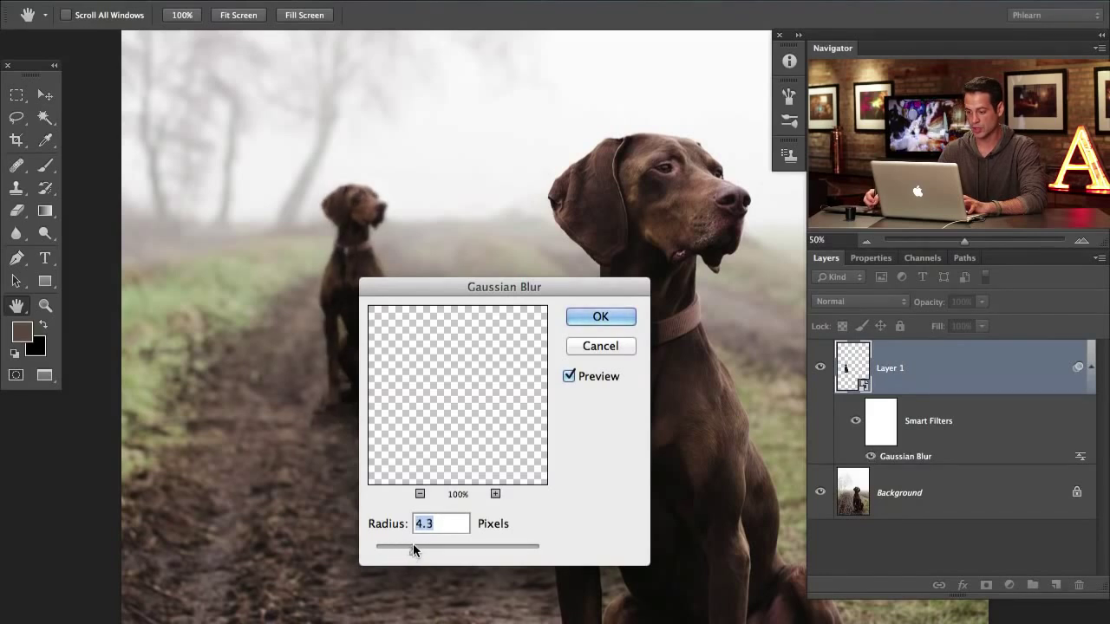
click(599, 318)
key(b)
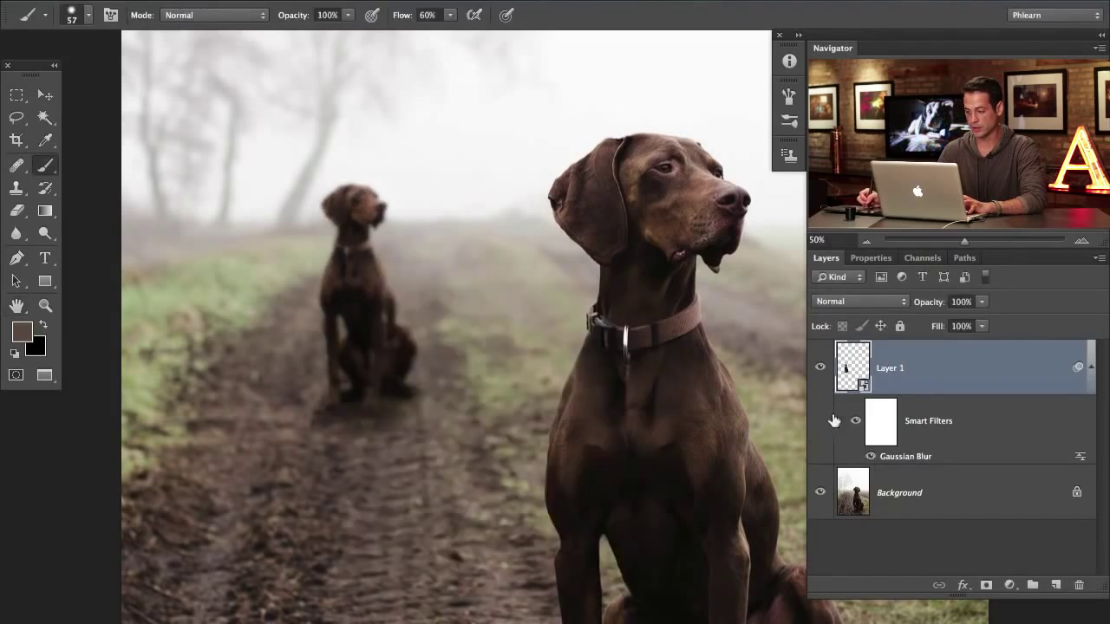
Toggle the Gaussian Blur smart filter off and on to compare before and after.
click(871, 457)
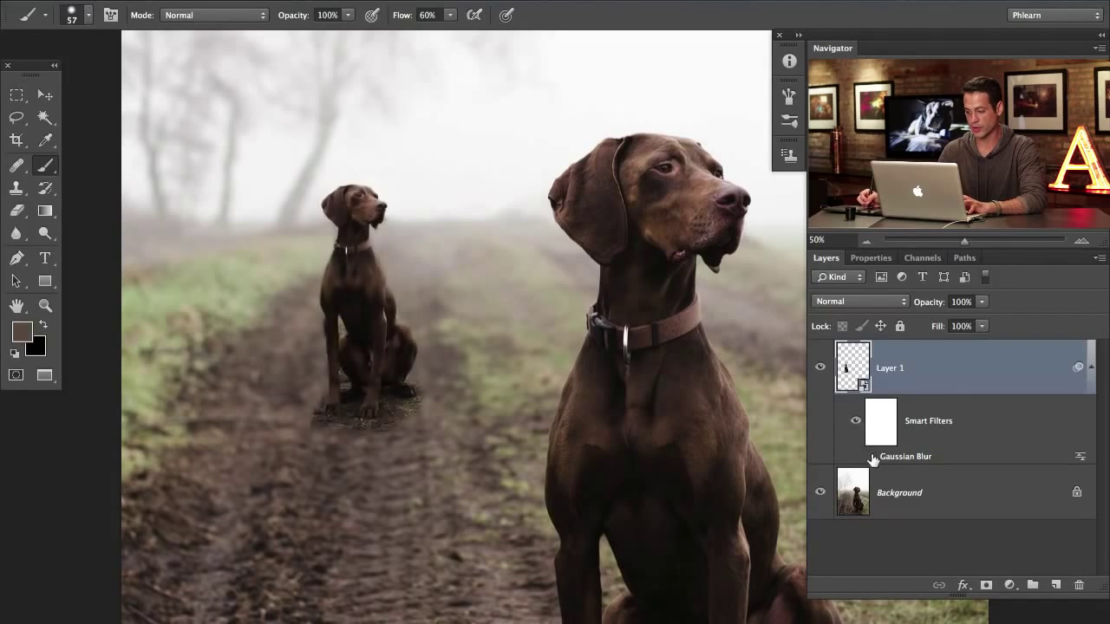
click(871, 456)
click(871, 456)
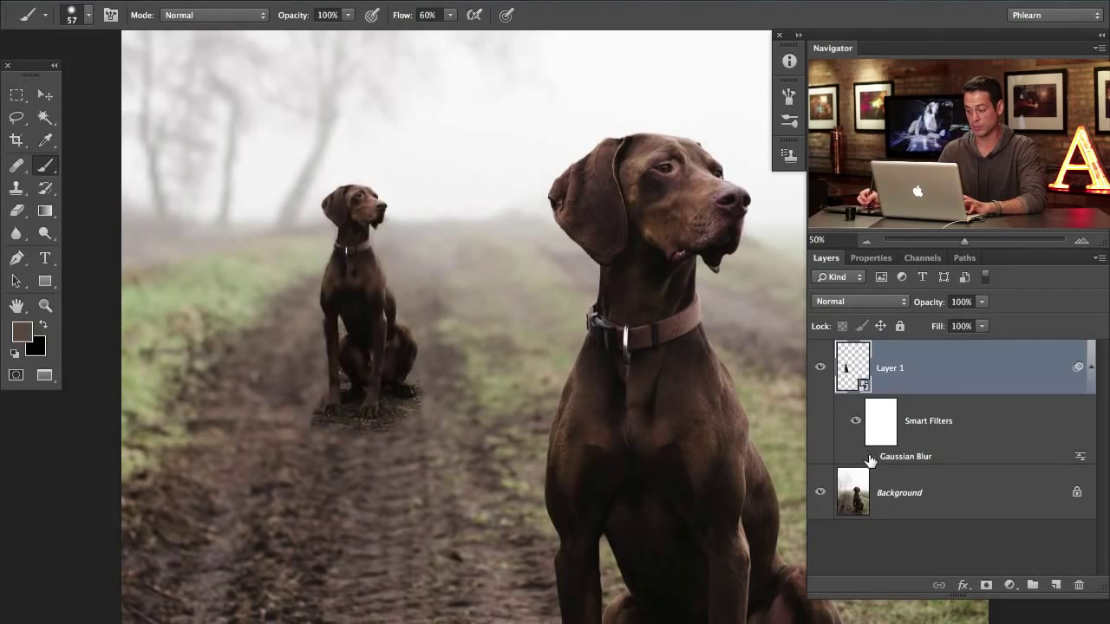
click(871, 456)
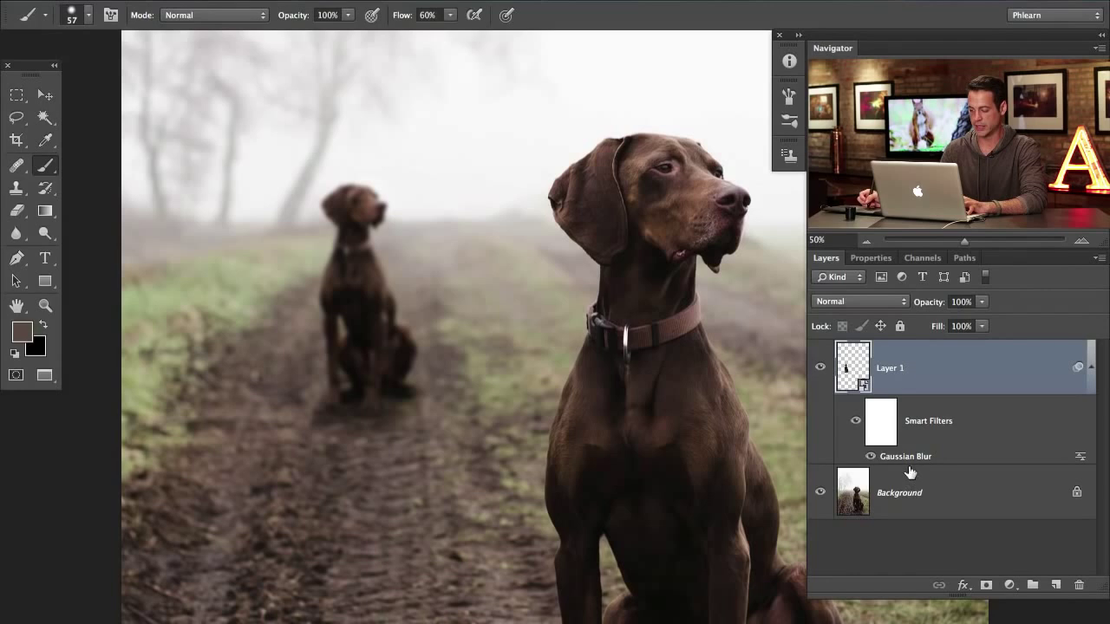
With a 101-pixel brush on Layer 1's mask, paint out copied ground beneath the small dog's paws.
key(ctrl+1)
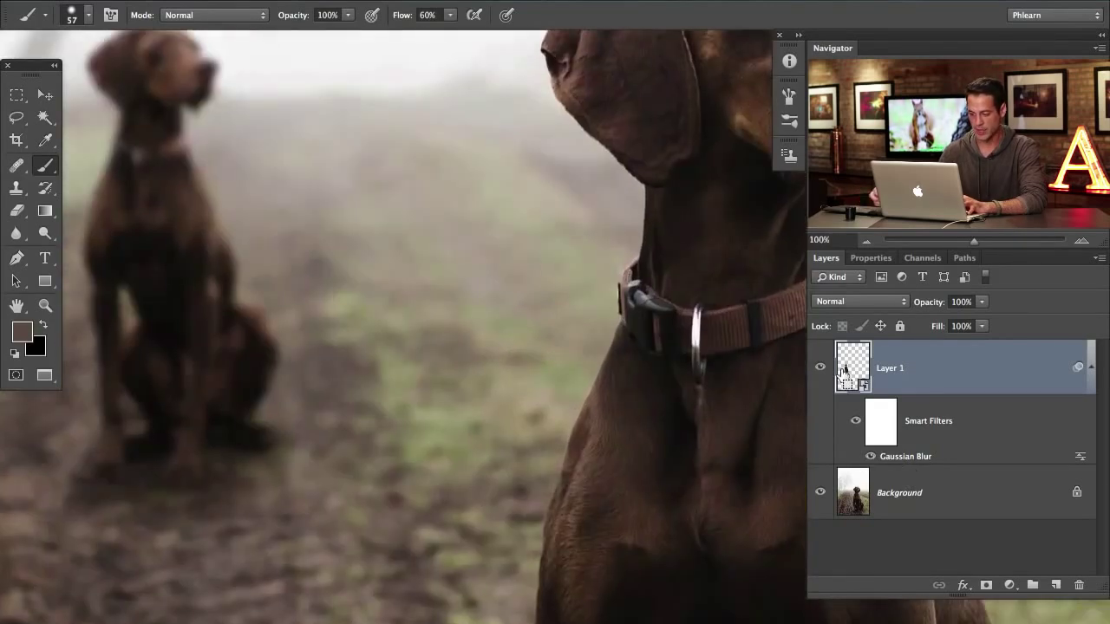
scroll(312, 528, left, 3)
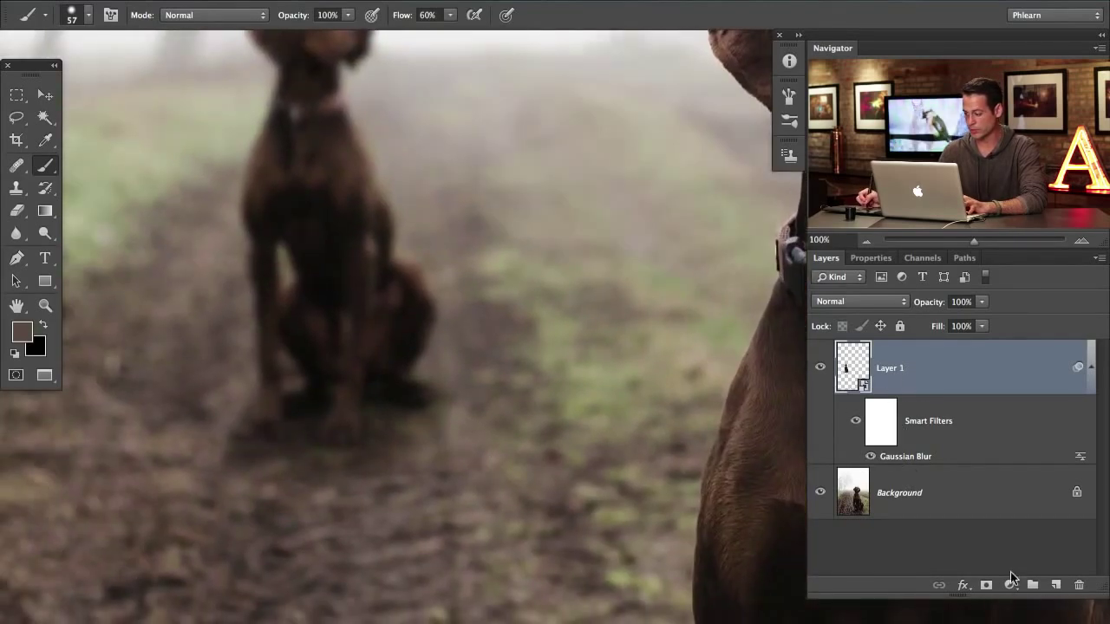
click(986, 586)
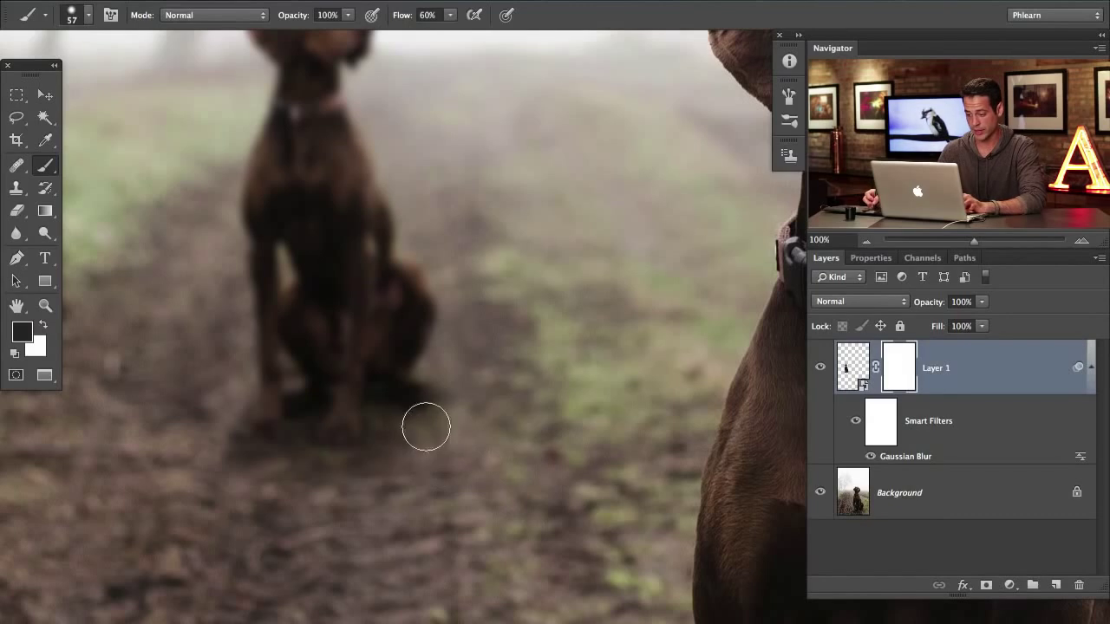
key(bracketright)
key(bracketright)
key(bracketright)
key(bracketright)
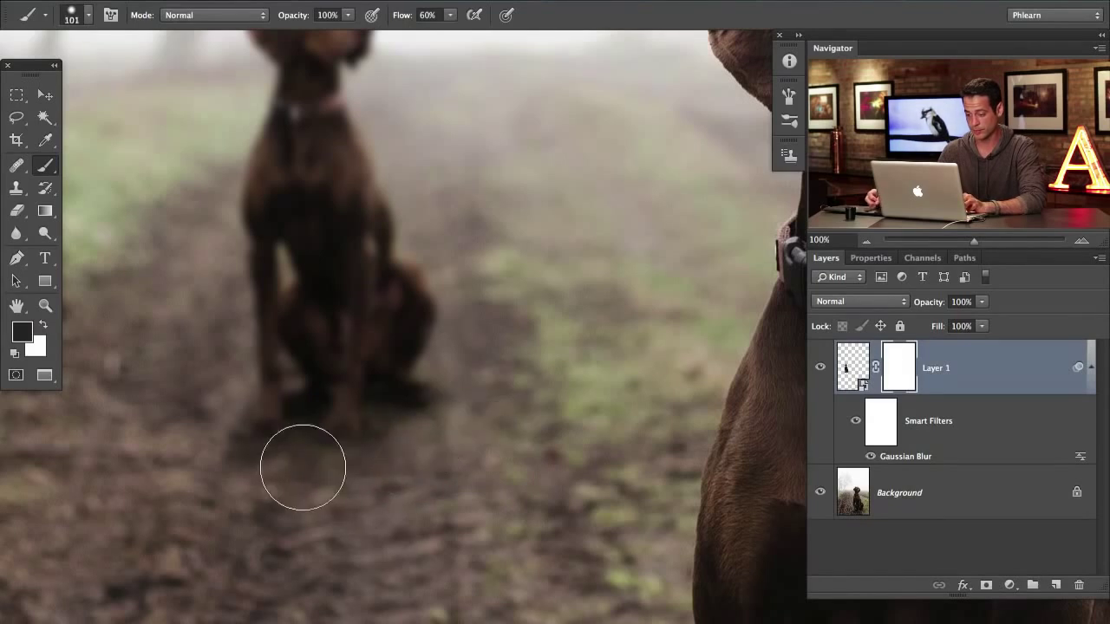
mouse_move(303, 468)
mouse_down()
mouse_move(248, 458)
mouse_move(411, 500)
mouse_up()
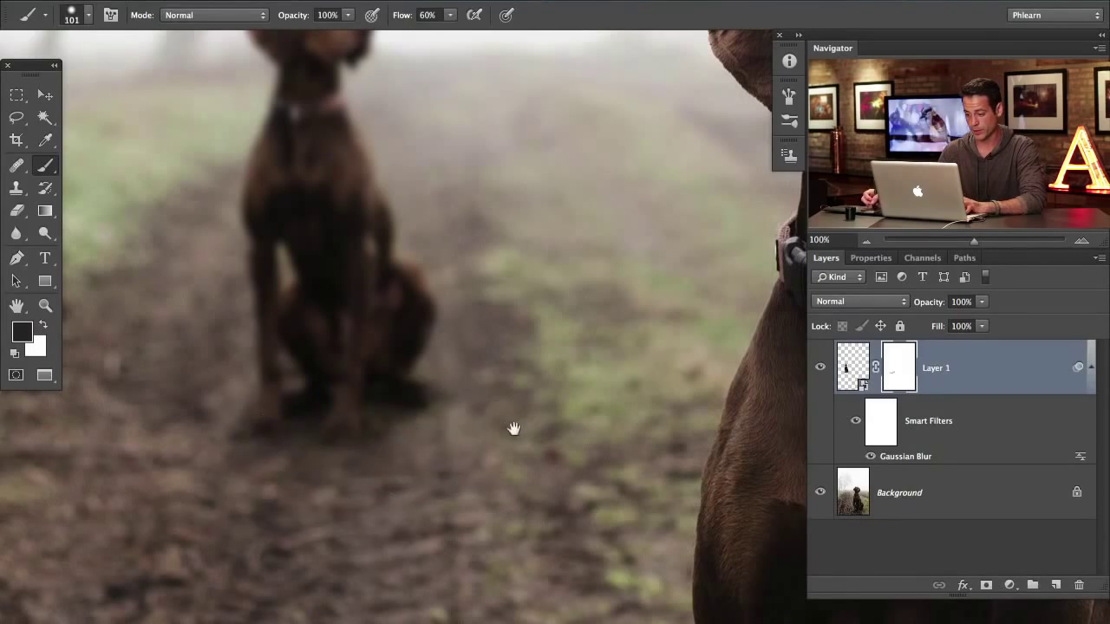
drag(513, 428, 639, 495)
Confirm the Gaussian Blur radius at 4.3 pixels and scroll back around the photo.
double_click(902, 460)
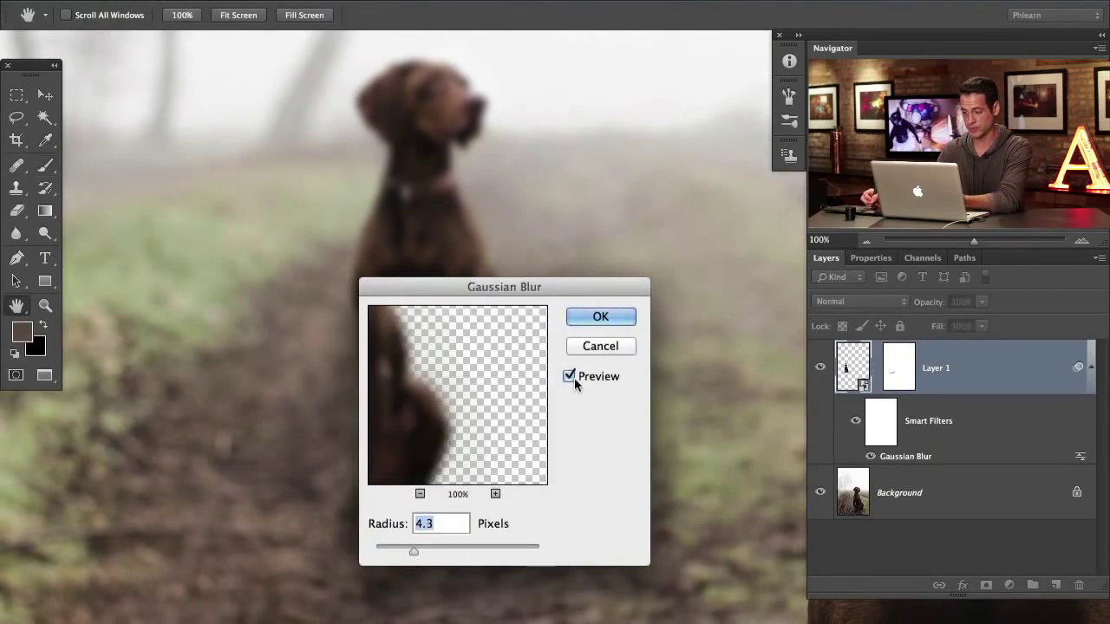
click(620, 318)
key(b)
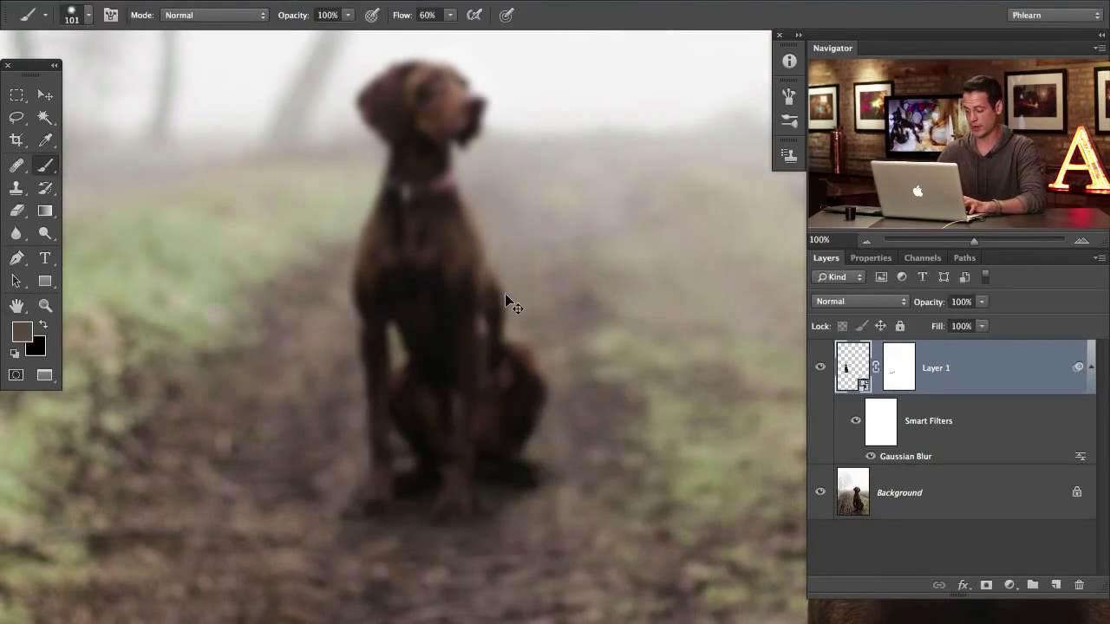
scroll(505, 293, down, 3)
scroll(508, 372, right, 5)
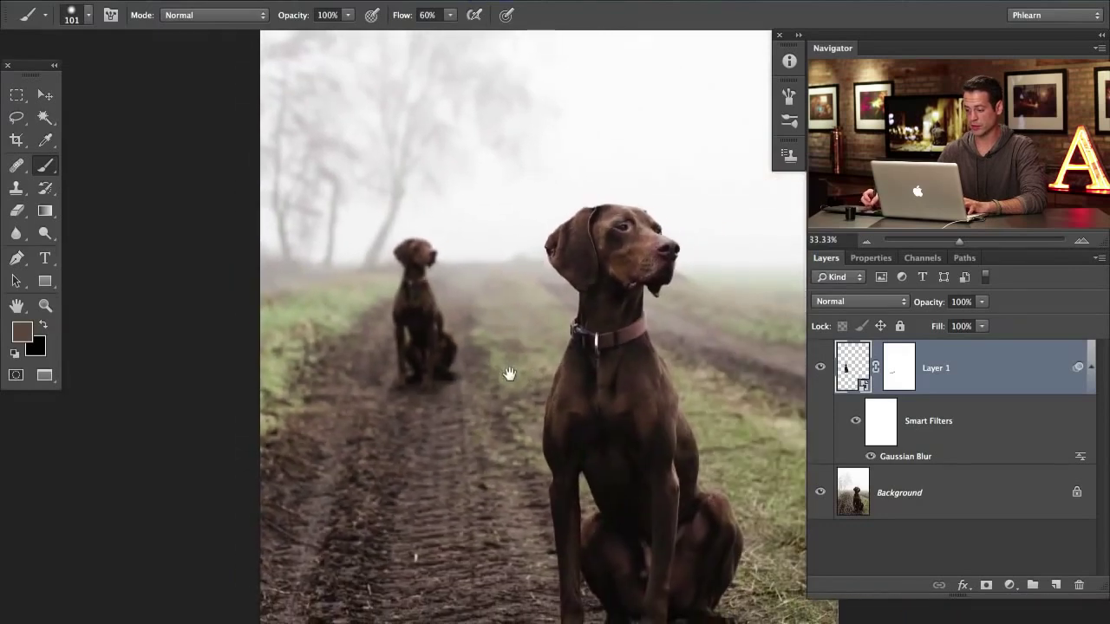
scroll(482, 338, down, 2)
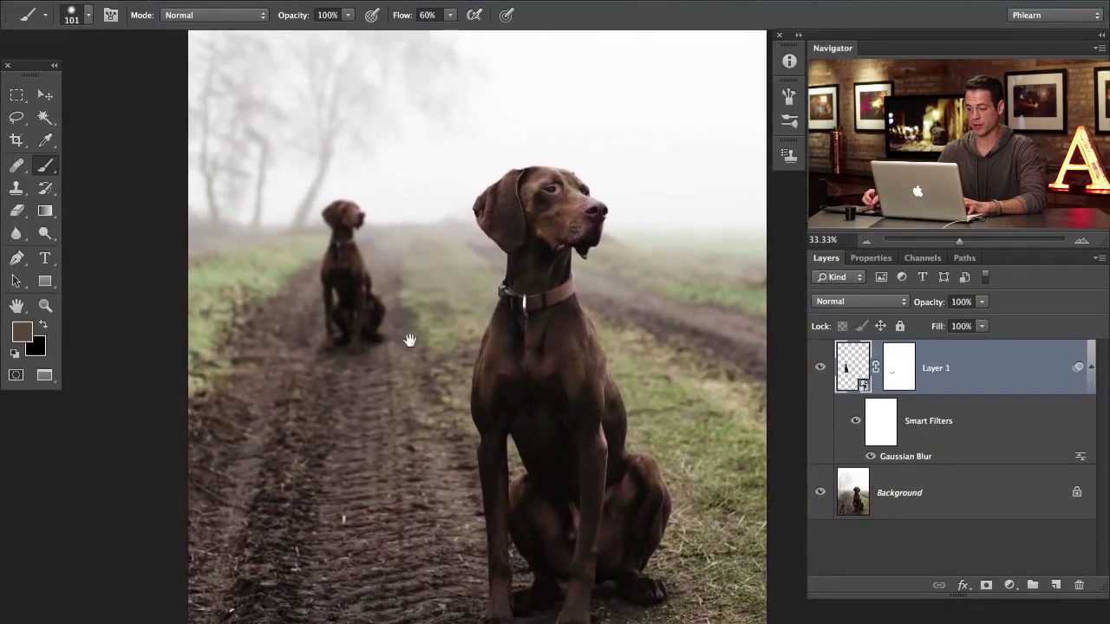
scroll(451, 286, right, 1)
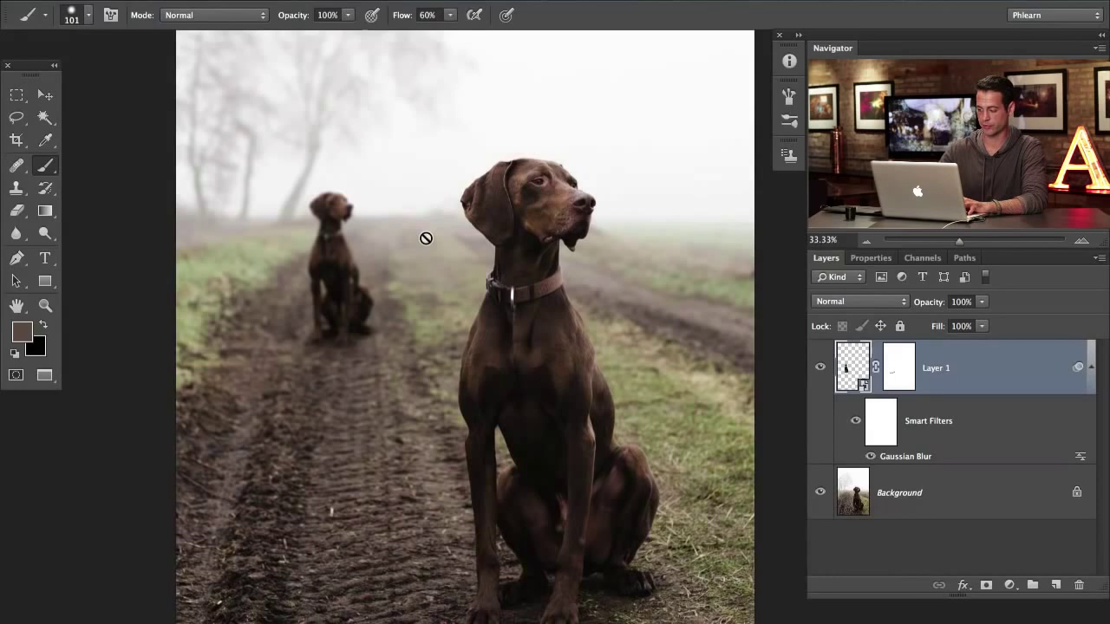
Create Layer 2 and clip it to Layer 1 as a clipping mask.
key(ctrl+shift+alt+n)
key(ctrl+alt+g)
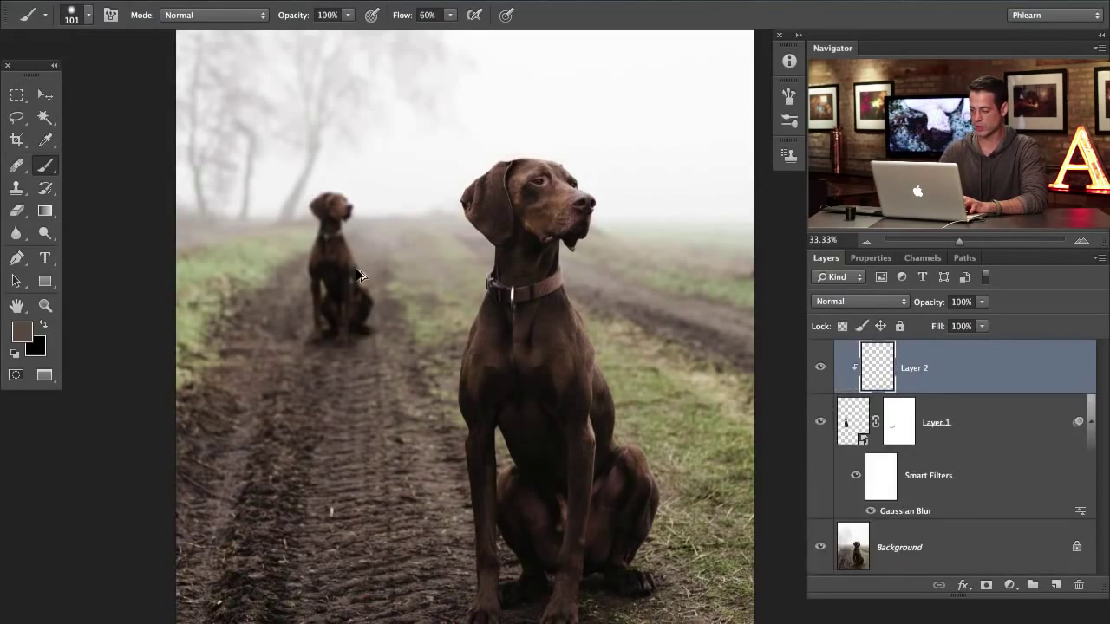
key(ctrl+alt+g)
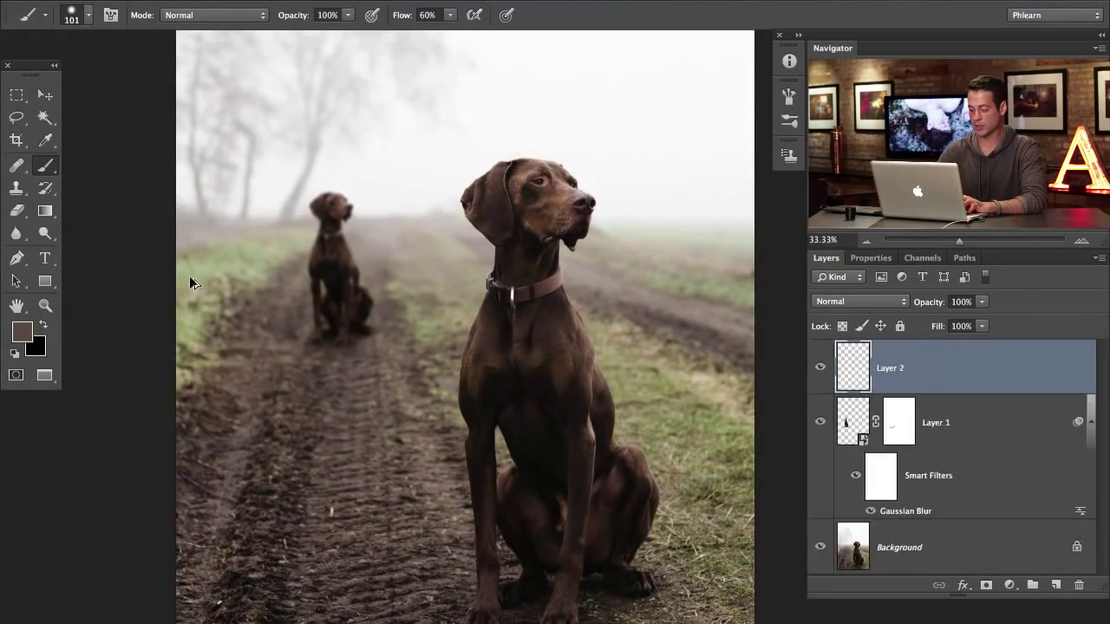
key(ctrl+alt+g)
right_click(947, 374)
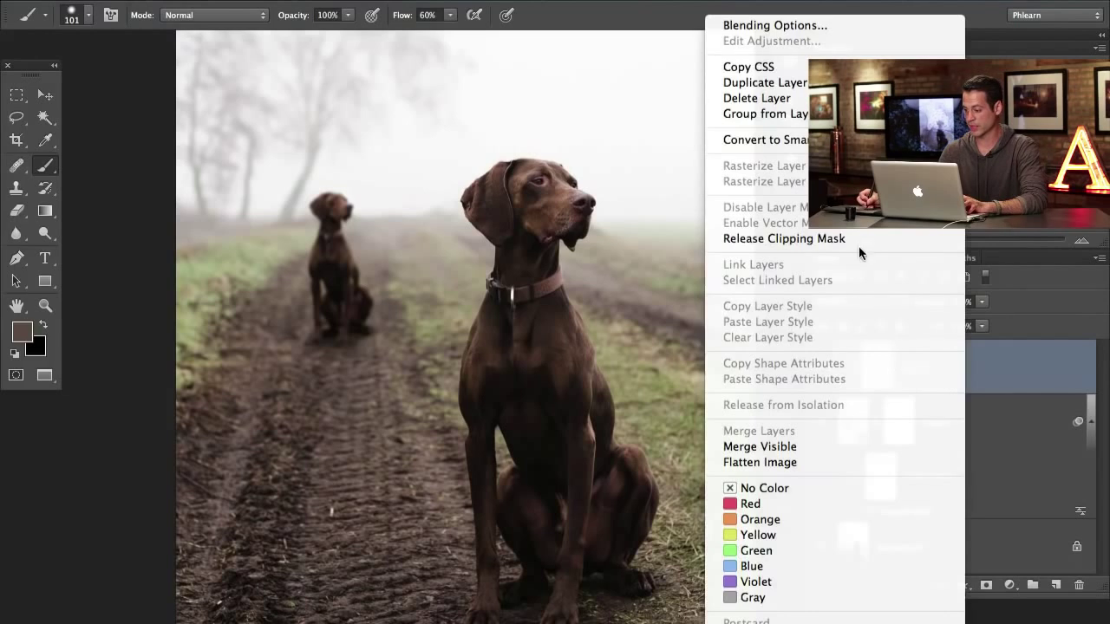
click(859, 242)
right_click(945, 364)
click(822, 239)
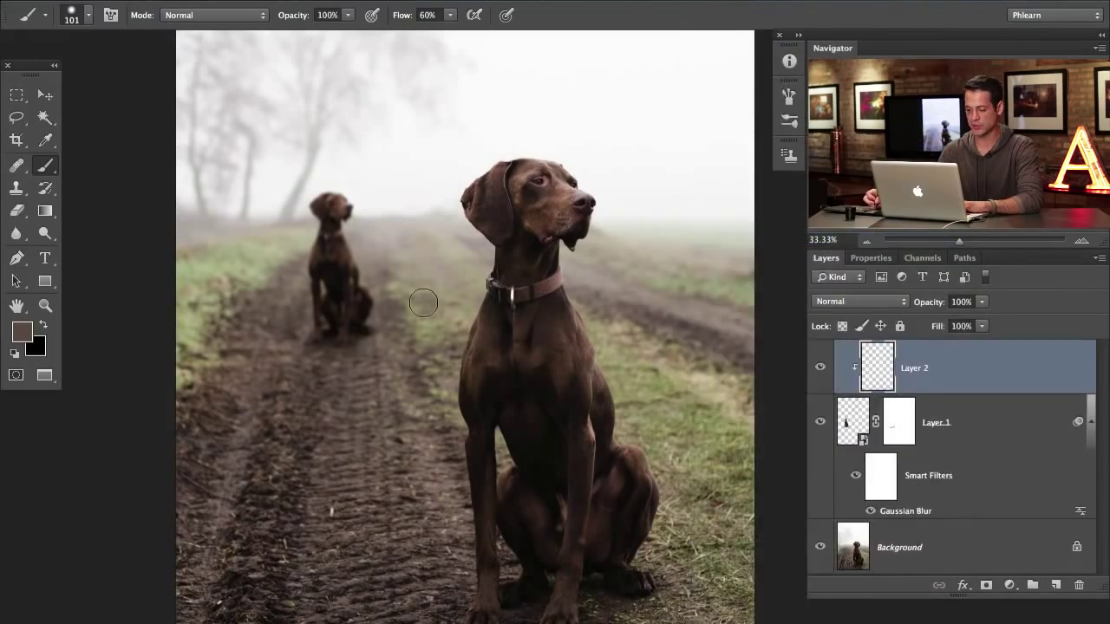
Paint sampled fog grey at 10% flow with a 530 brush, then lower Layer 2 to 77% opacity.
mouse_move(355, 232)
mouse_down()
mouse_move(388, 151)
mouse_move(406, 153)
mouse_up()
alt+click(407, 199)
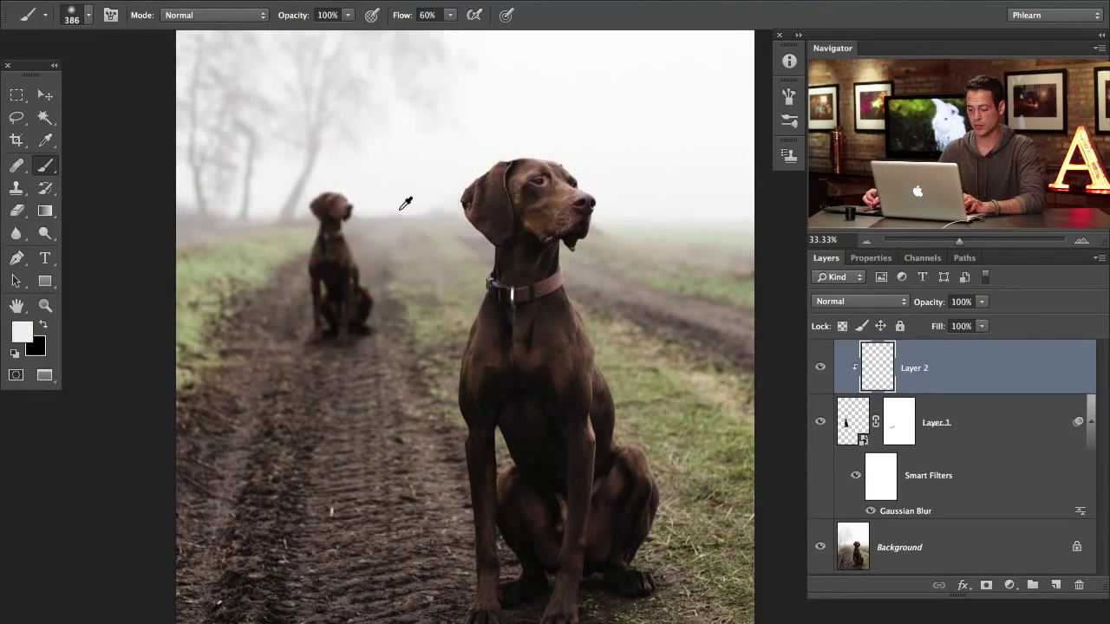
key(shift+1)
mouse_move(362, 235)
mouse_down()
mouse_move(385, 213)
mouse_move(372, 295)
mouse_move(317, 277)
mouse_move(354, 196)
mouse_up()
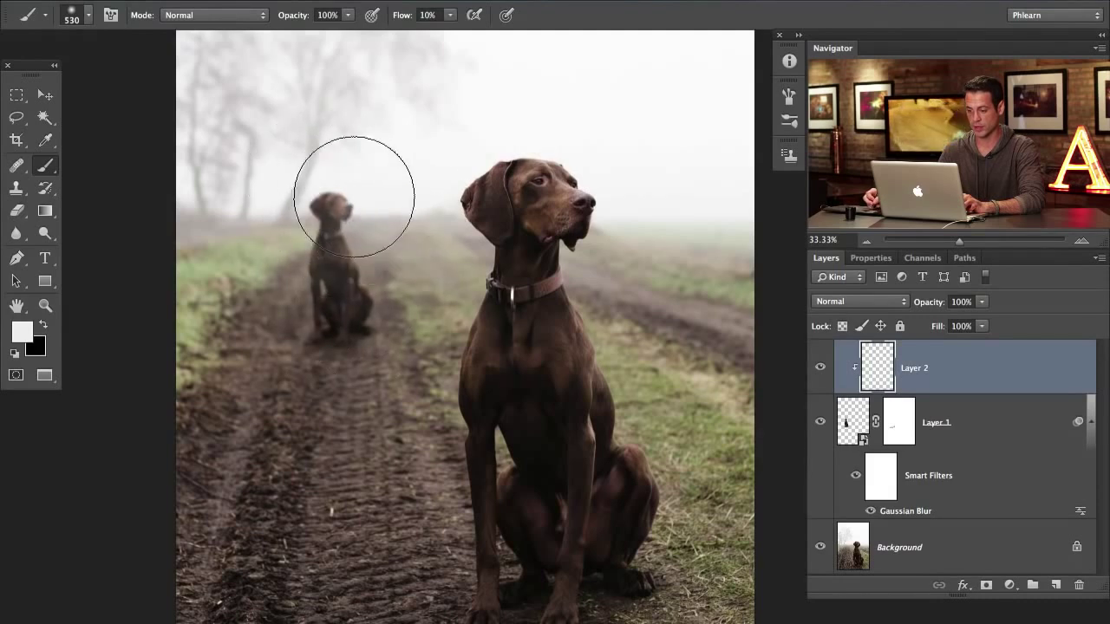
click(820, 368)
click(820, 369)
click(821, 368)
click(820, 369)
click(820, 368)
click(820, 369)
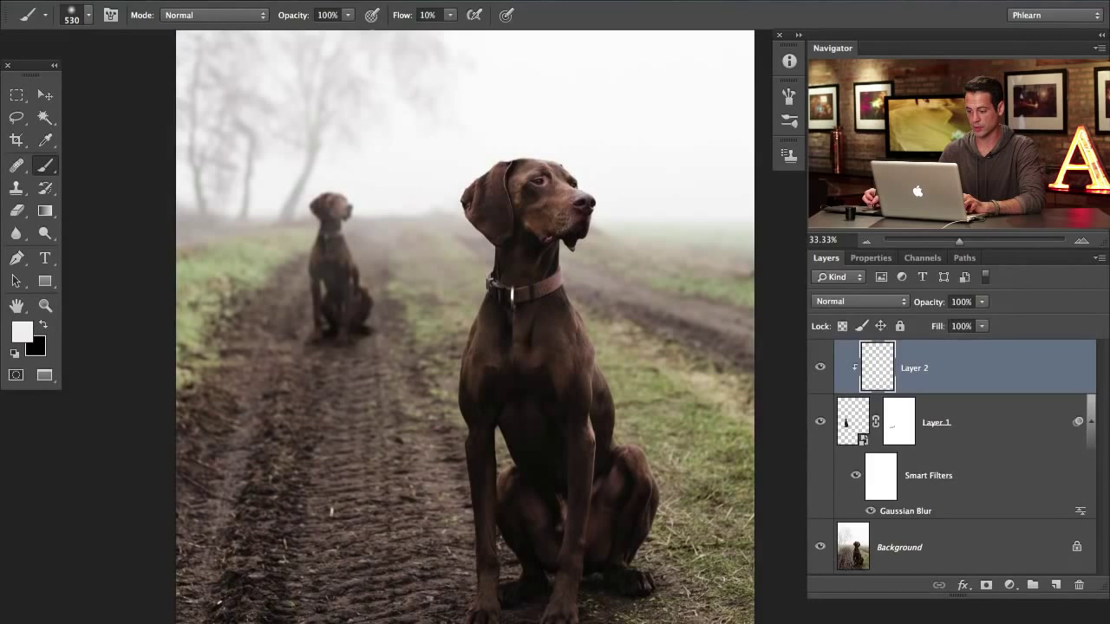
drag(931, 306, 916, 304)
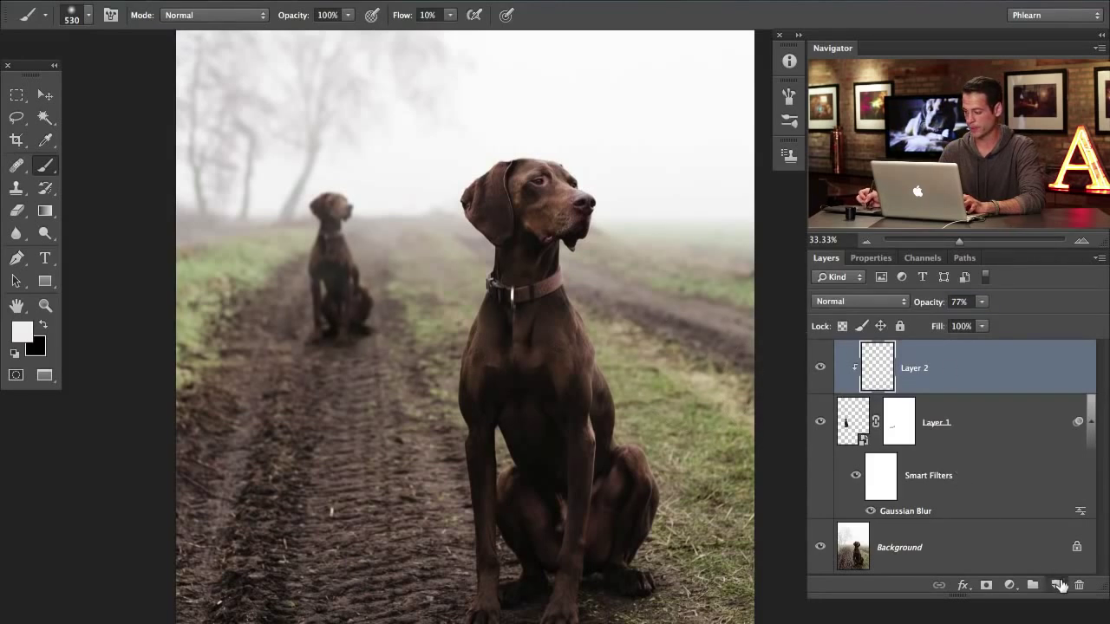
Add Layer 3 clipped to the dog, sample dark brown, and set it to Lighten blending.
click(1060, 586)
key(ctrl+alt+g)
alt+click(375, 371)
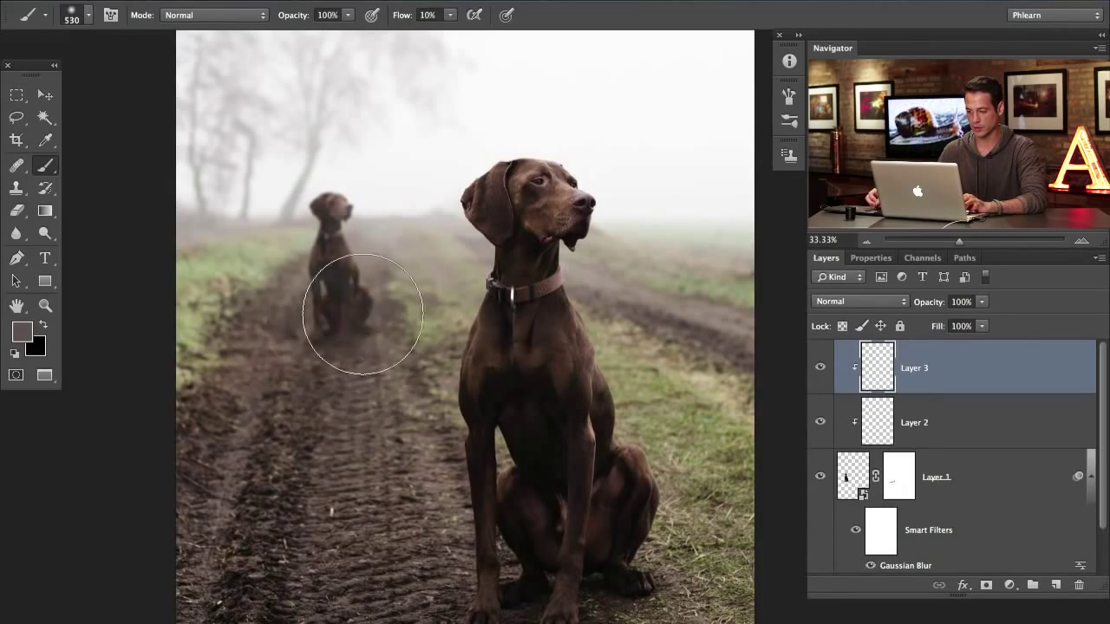
click(849, 303)
click(853, 403)
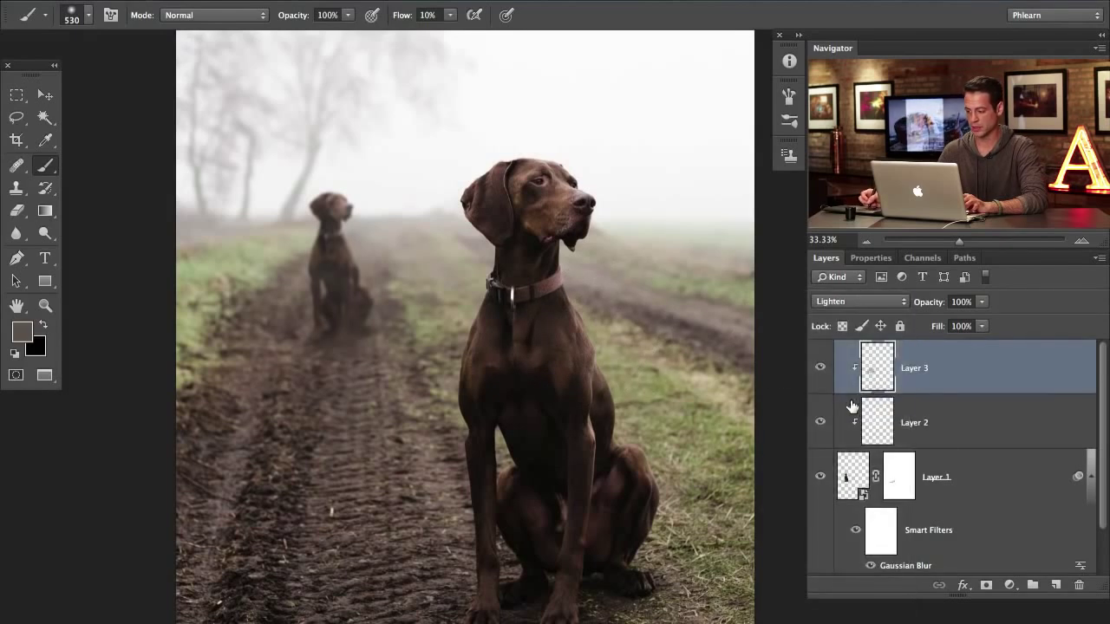
click(820, 372)
click(819, 370)
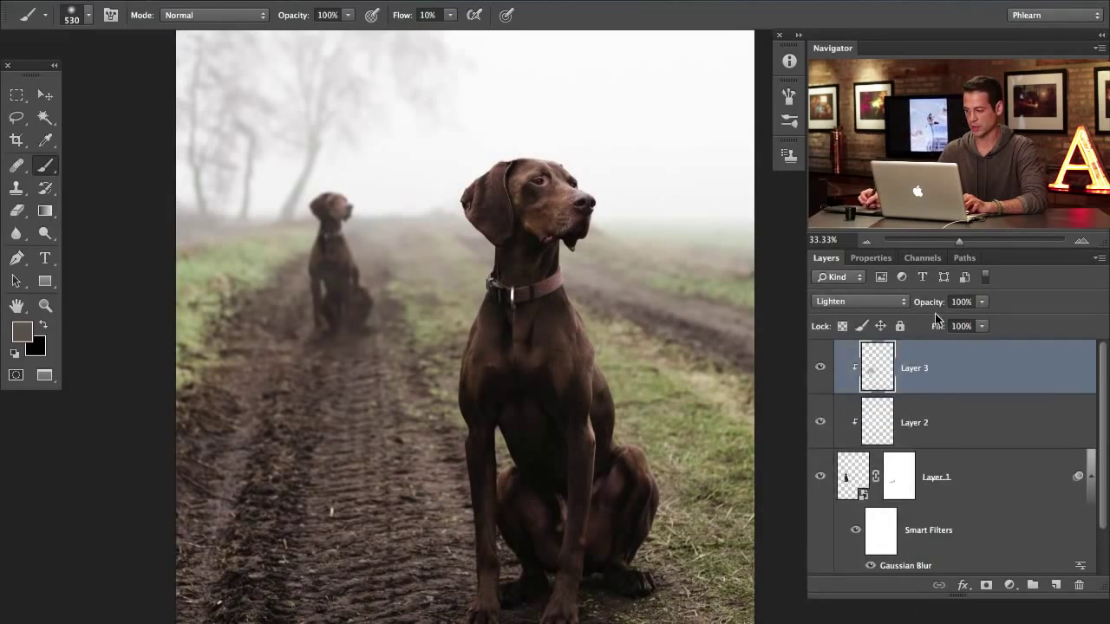
Lower Layer 3 to 59% opacity and zoom out to compare with Layer 2's fog.
drag(935, 304, 922, 302)
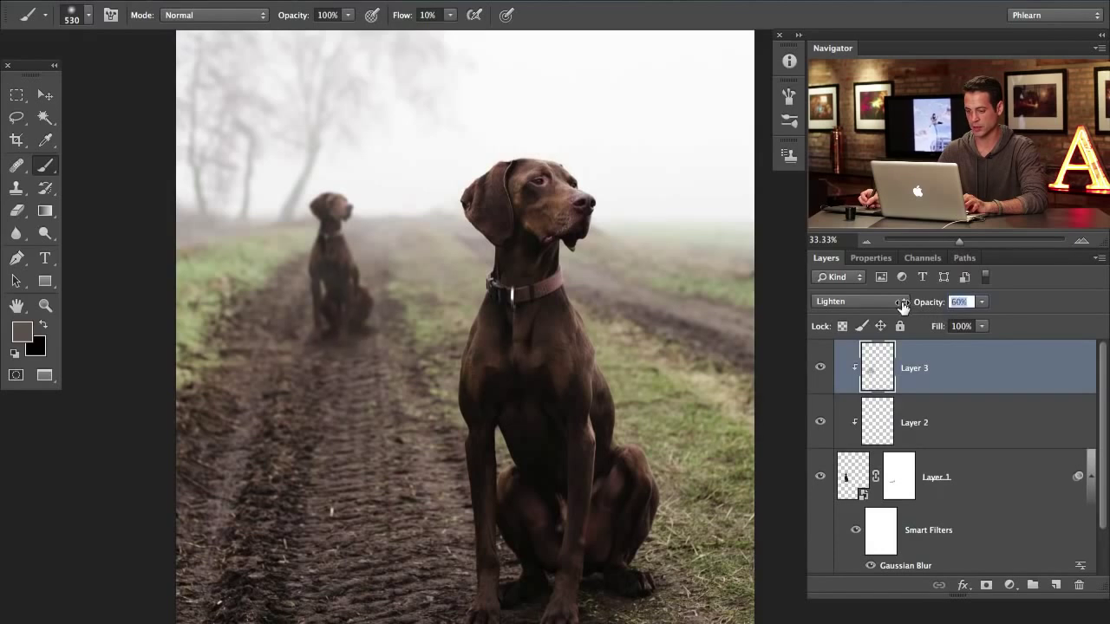
key(ctrl+minus)
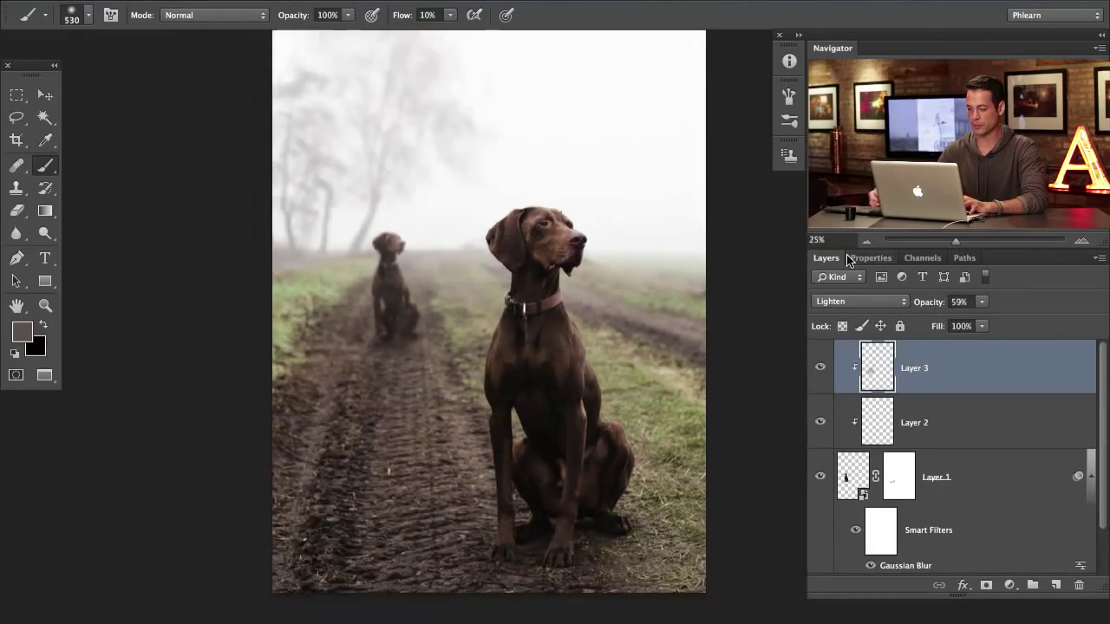
mouse_move(523, 389)
mouse_down()
mouse_move(471, 372)
mouse_move(532, 369)
mouse_up()
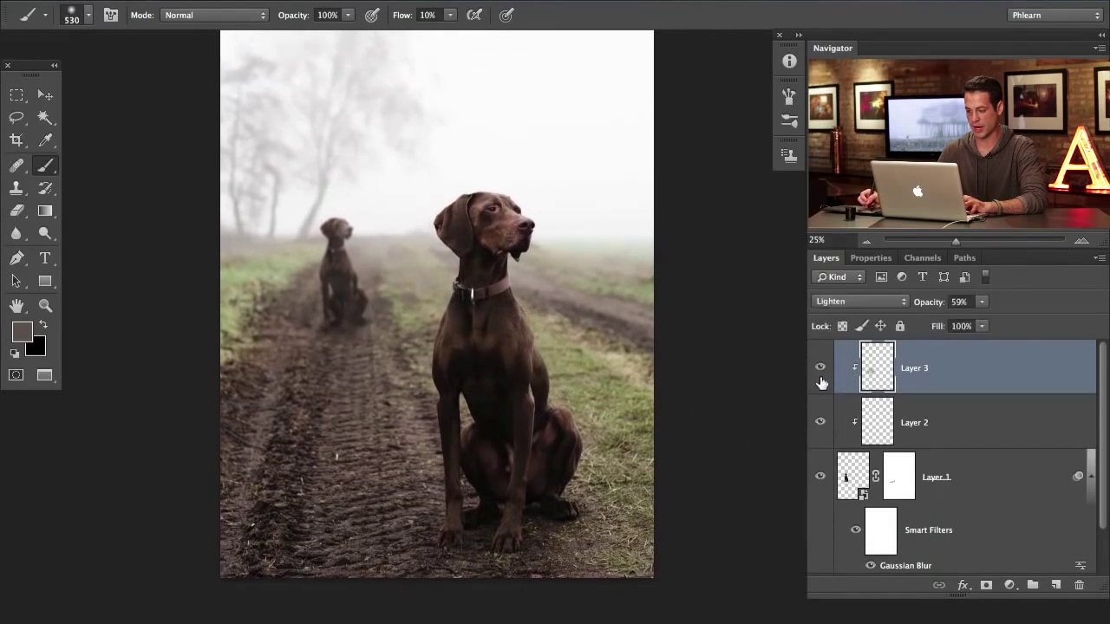
click(820, 423)
click(821, 423)
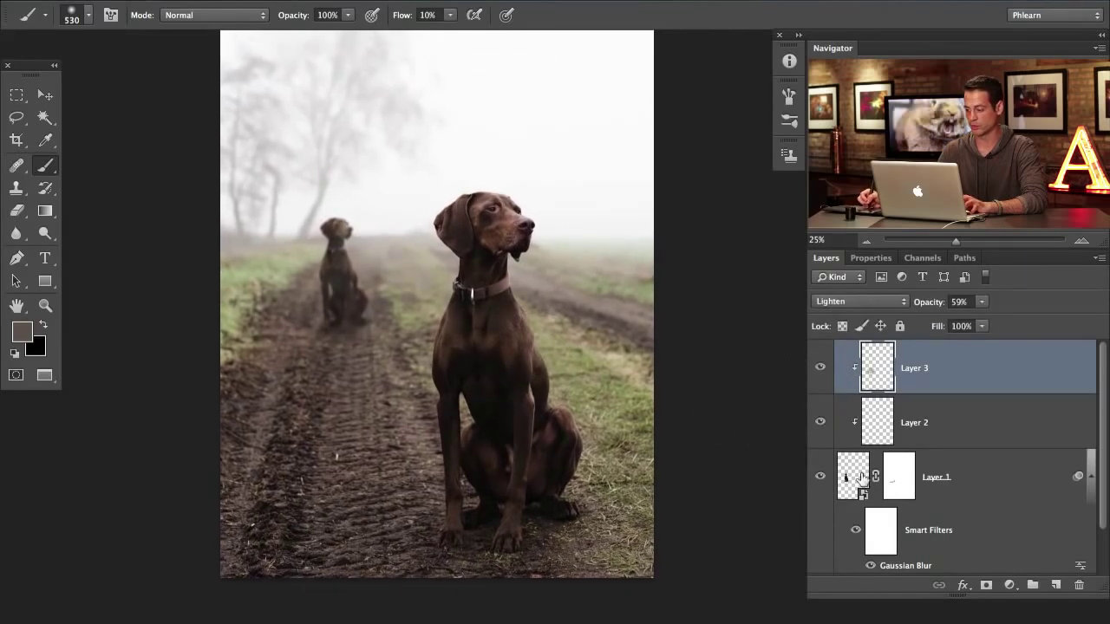
Group Layers 1, 2 and 3 into Group 1.
drag(1106, 466, 1105, 492)
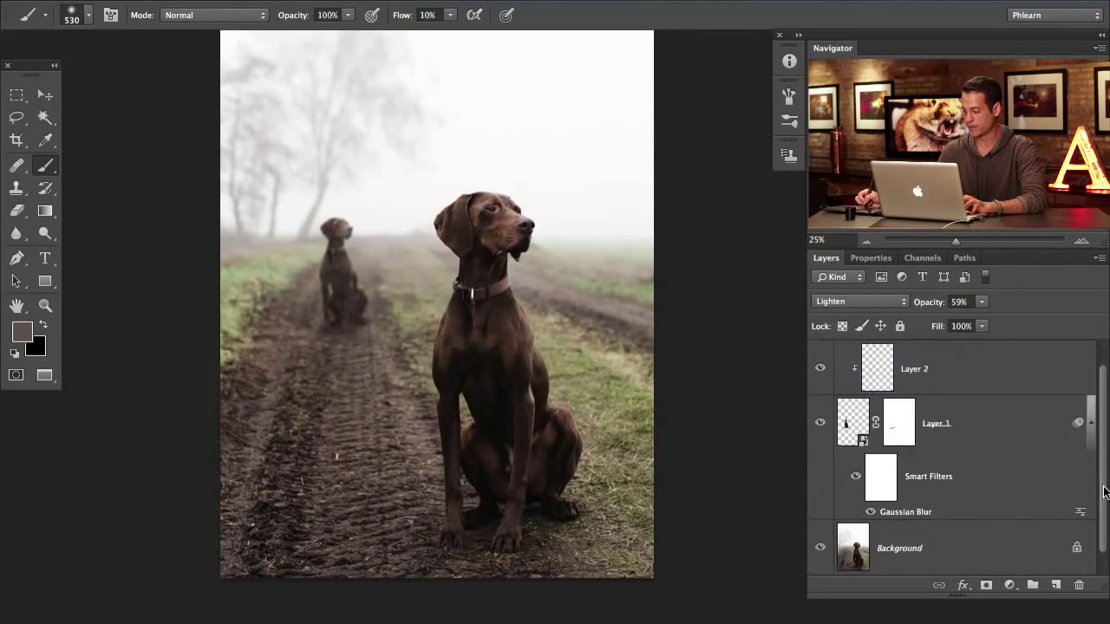
shift+click(1015, 426)
key(ctrl+g)
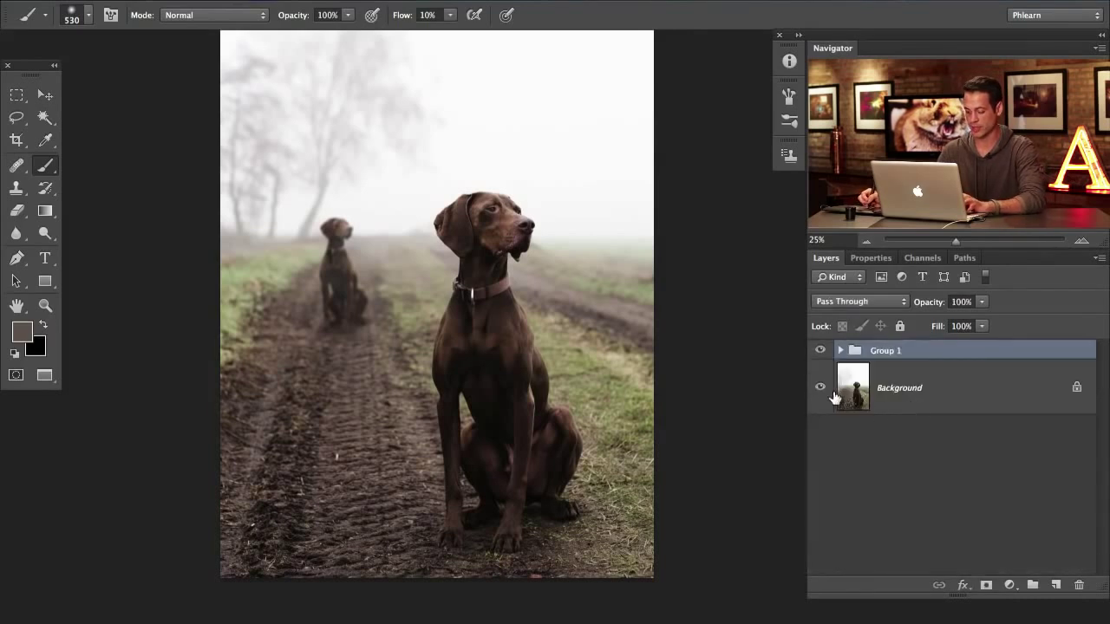
Move the small dog onto the left track of the path and expand Group 1.
key(v)
mouse_move(364, 439)
mouse_down()
mouse_move(642, 437)
mouse_move(591, 431)
mouse_up()
key(ctrl+z)
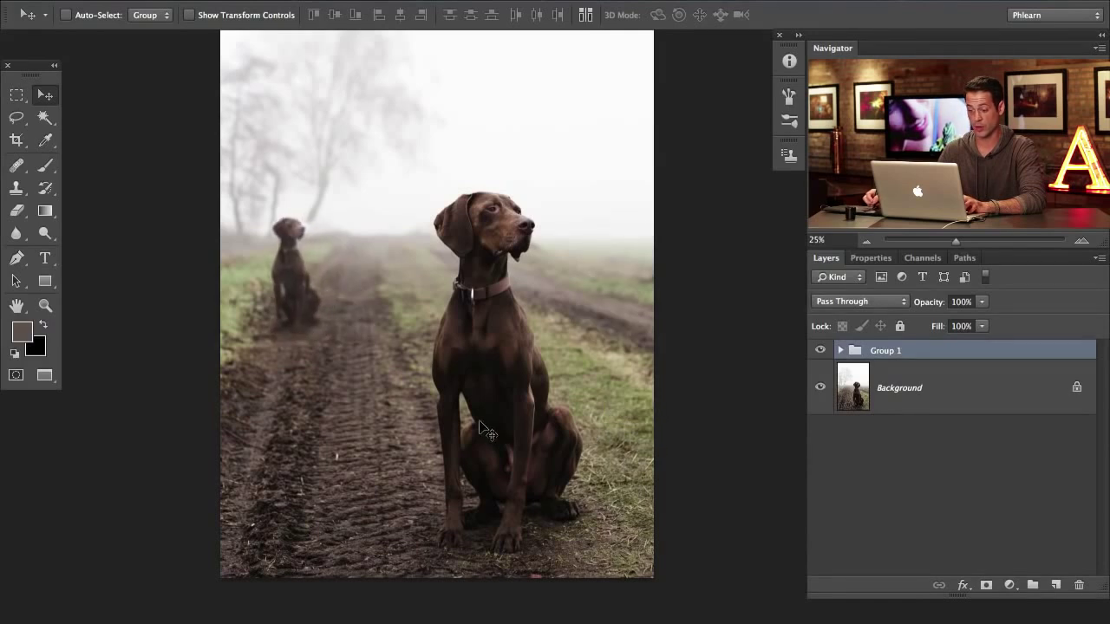
drag(347, 418, 399, 420)
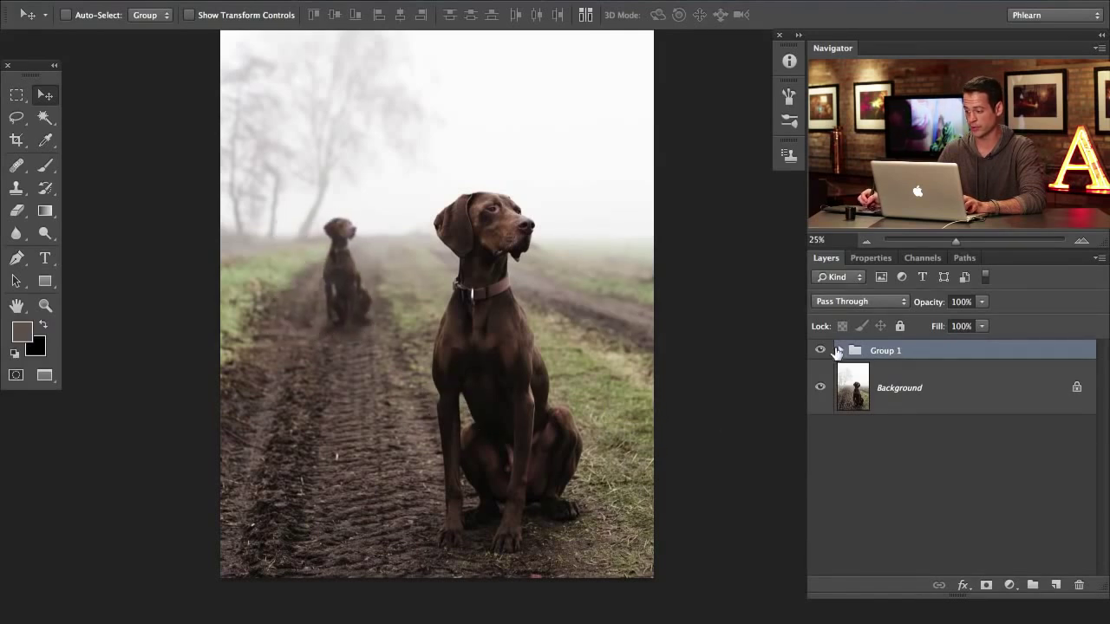
click(839, 350)
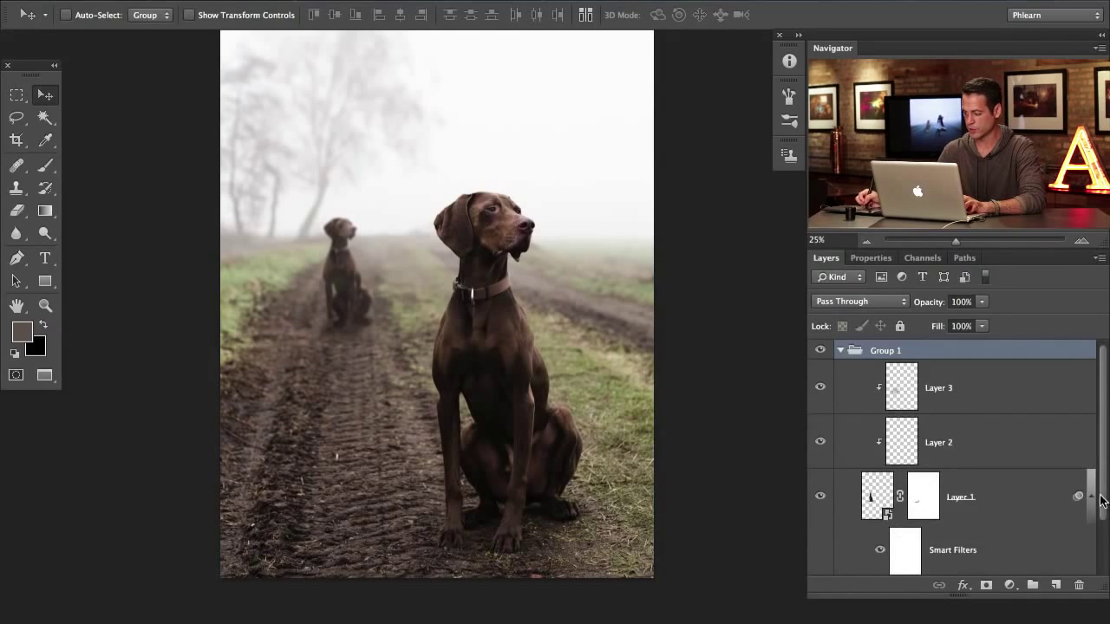
Reopen the distant dog's Gaussian Blur smart filter, try 3.7, then settle on a 3.8 px radius.
scroll(1023, 502, down, 2)
double_click(906, 544)
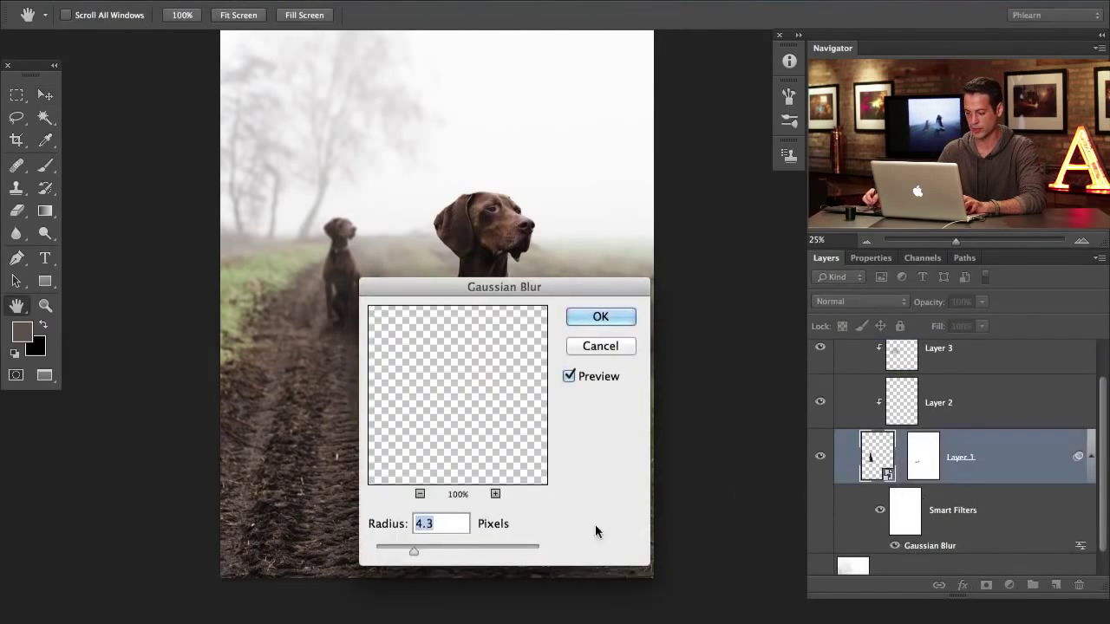
key(Down)
key(Down)
key(Down)
key(Down)
key(Down)
key(Down)
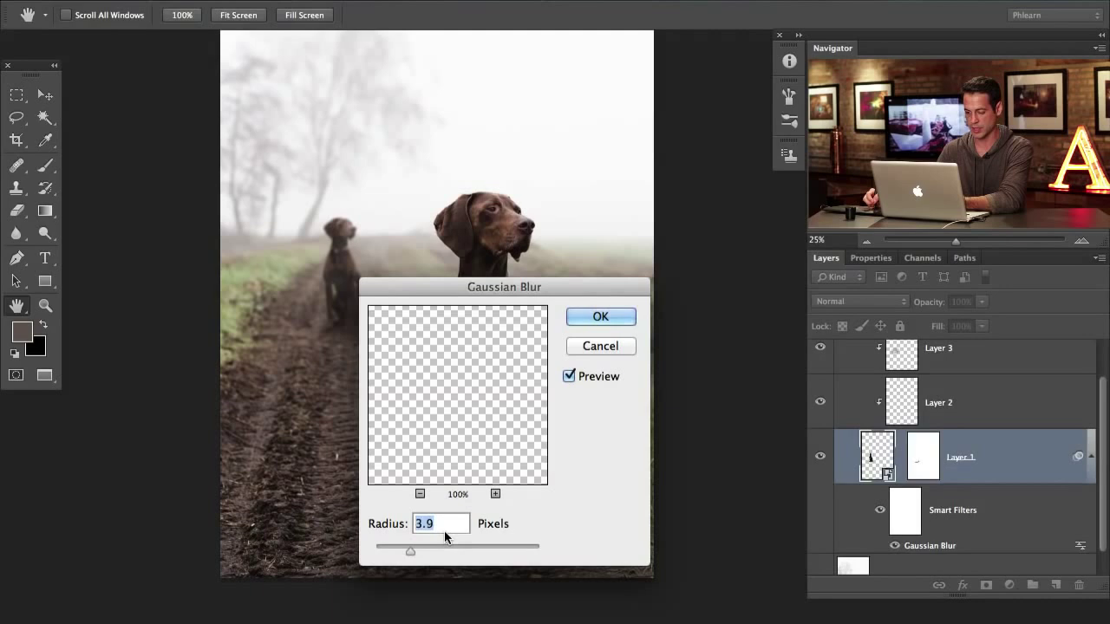
click(601, 317)
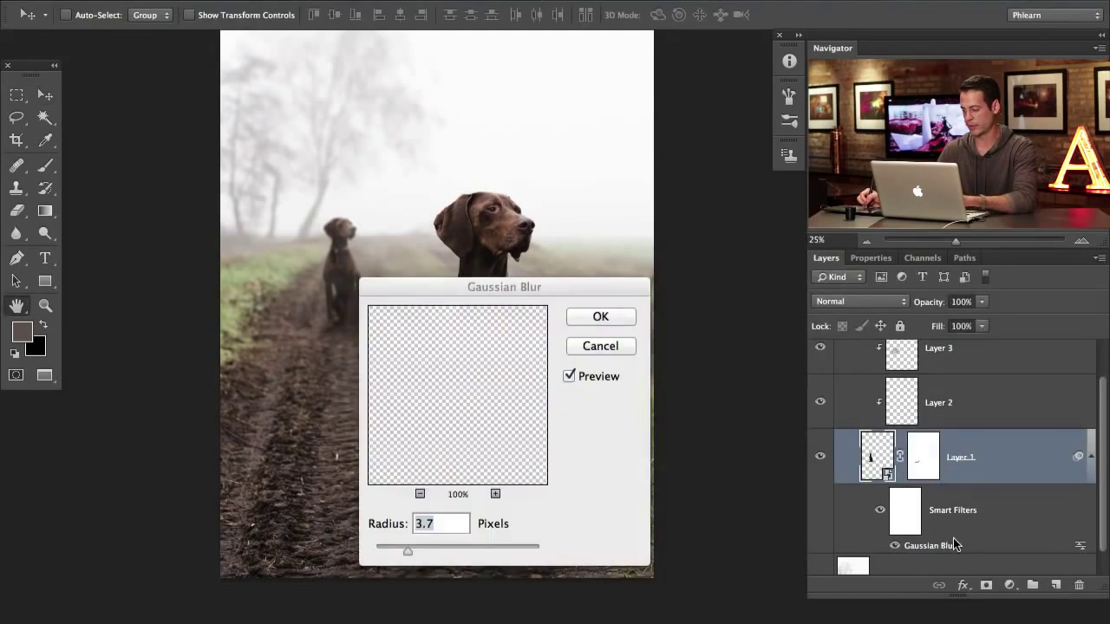
key(Up)
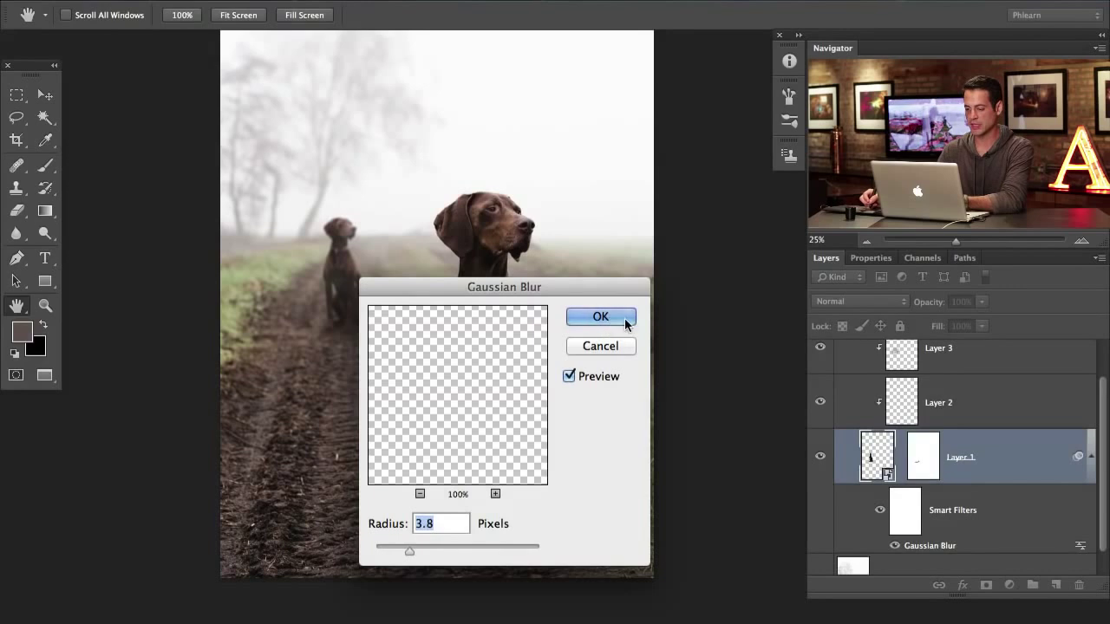
click(626, 322)
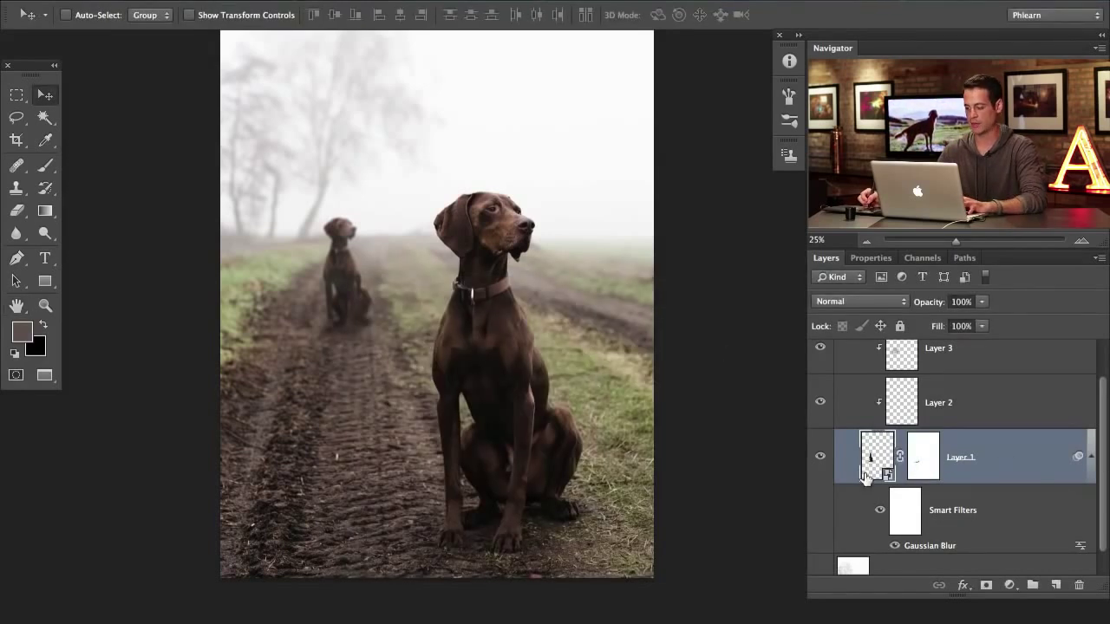
Compare with Layer 2 hidden, regroup Layer 1 into Group 1, and shift the small dog slightly left.
click(817, 403)
click(817, 403)
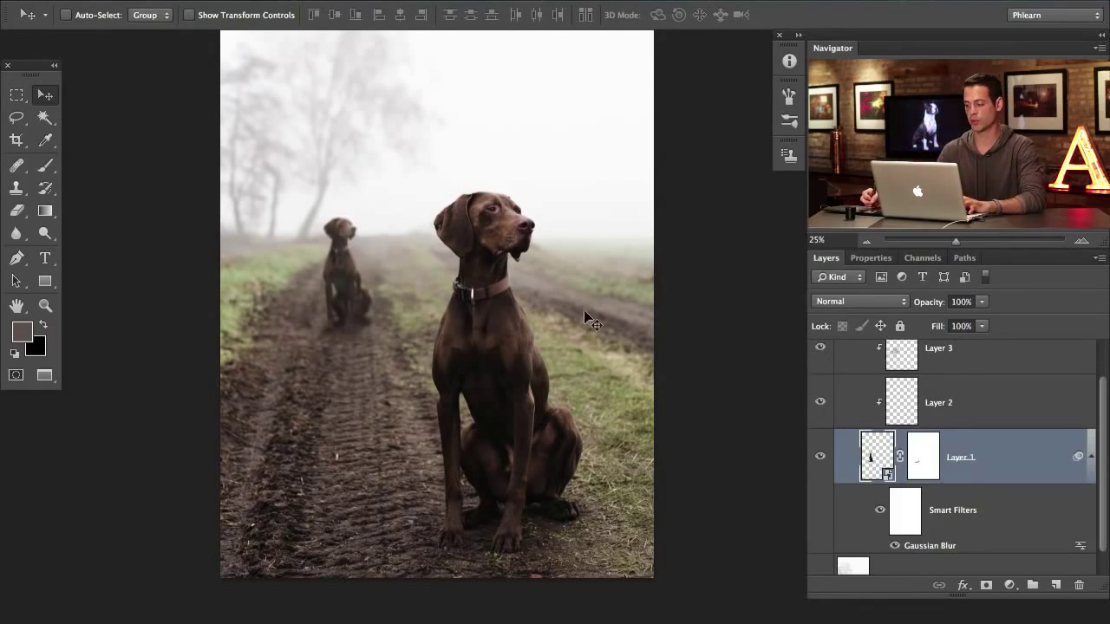
scroll(475, 419, right, 1)
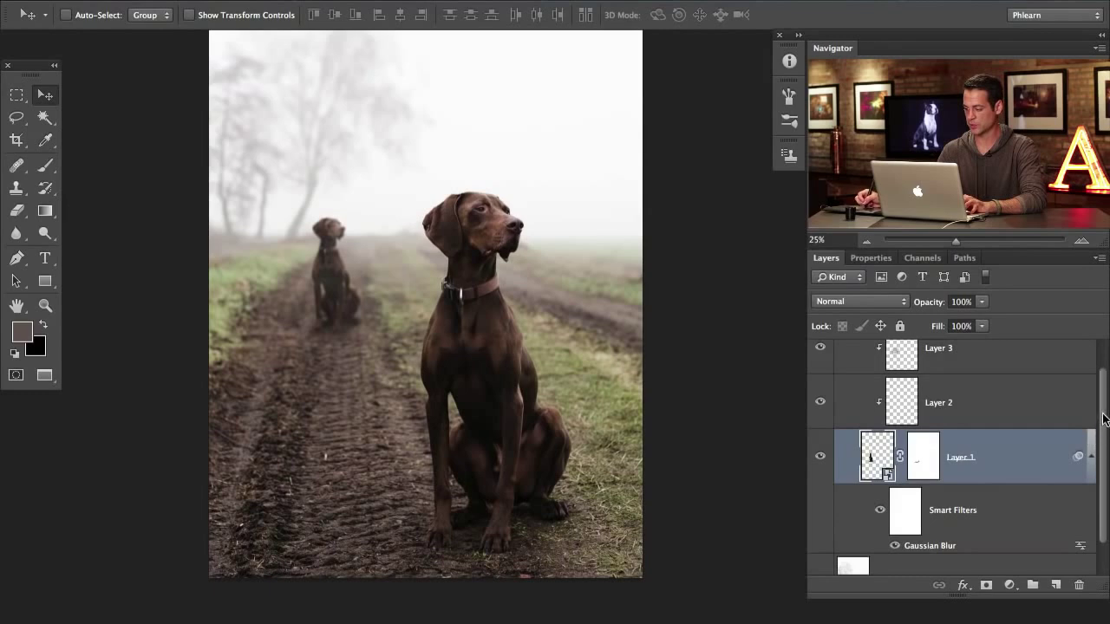
key(ctrl+g)
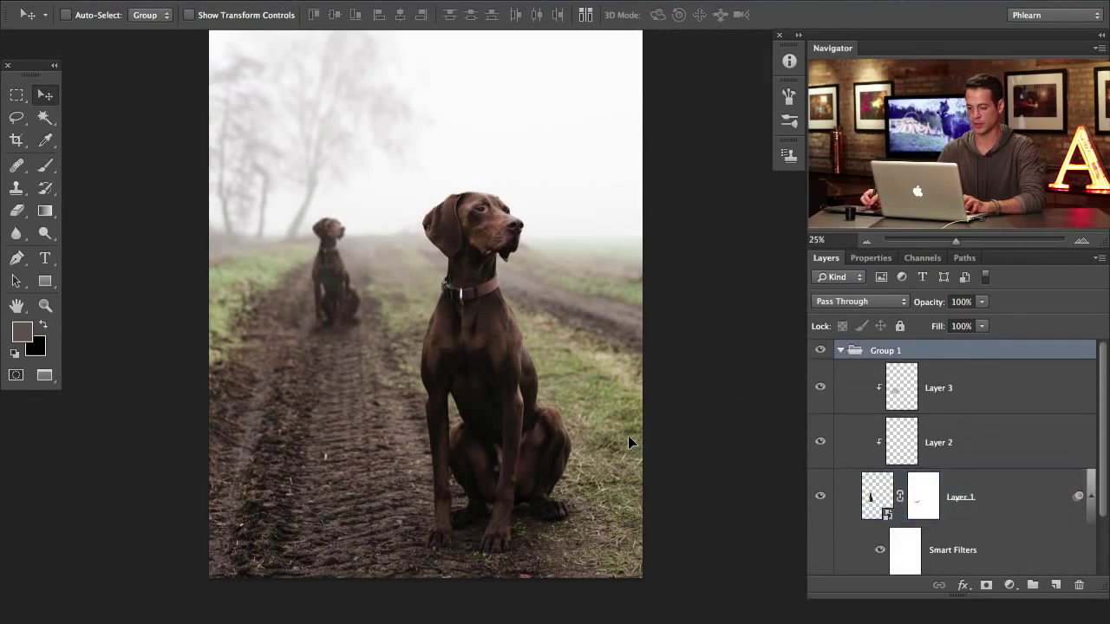
drag(628, 437, 621, 434)
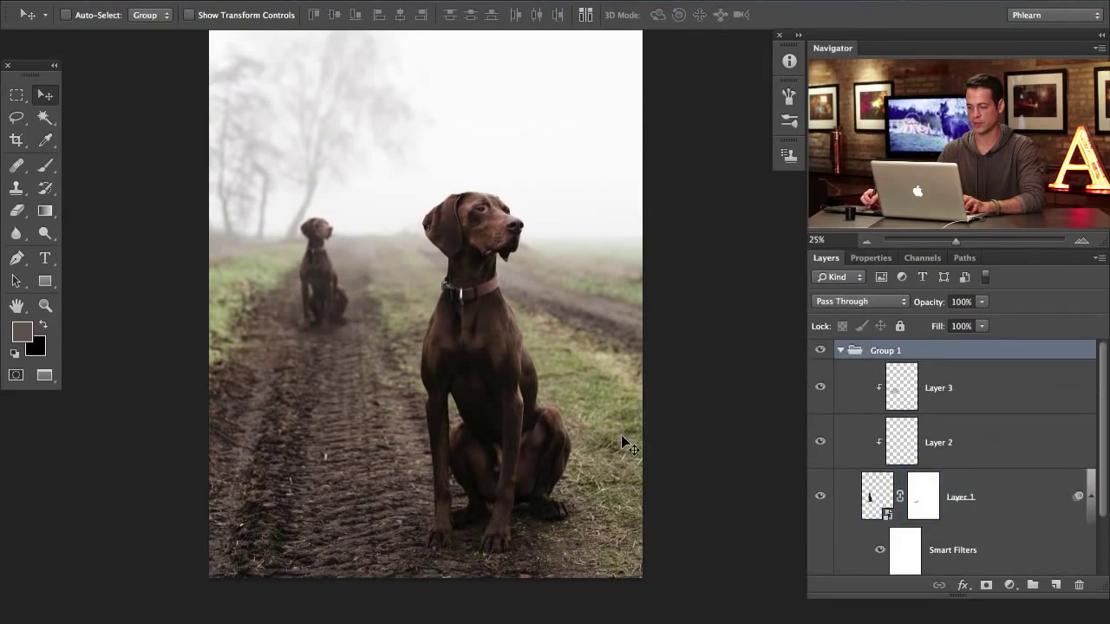
Add a clipped layer above Layer 2 and paint near-white fog over the small dog with a soft brush.
click(929, 447)
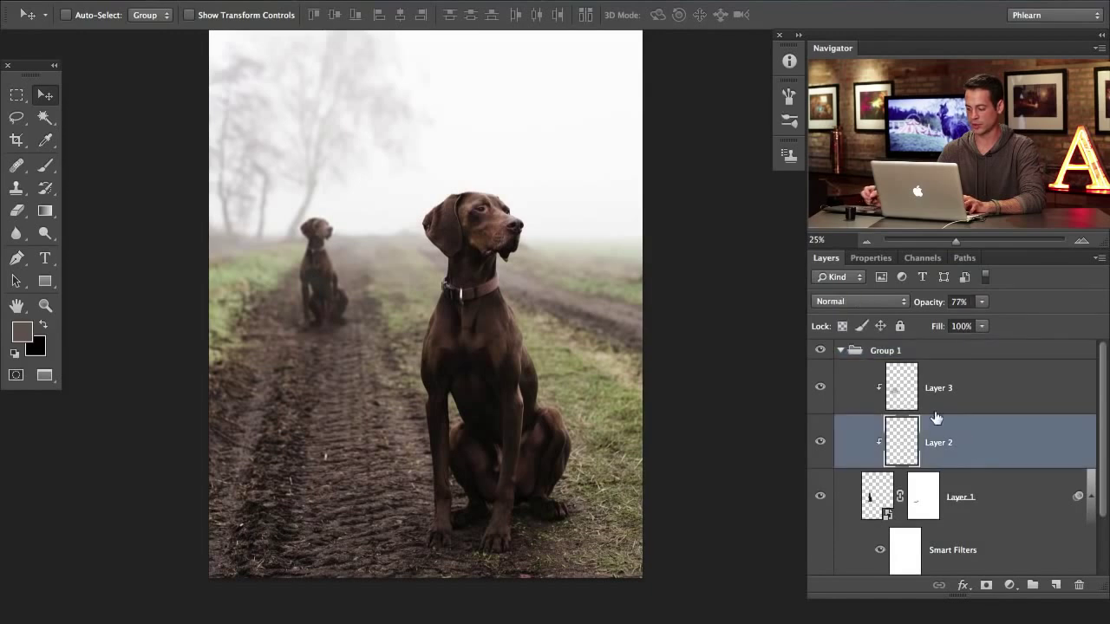
key(ctrl+shift+alt+n)
key(b)
drag(391, 173, 405, 261)
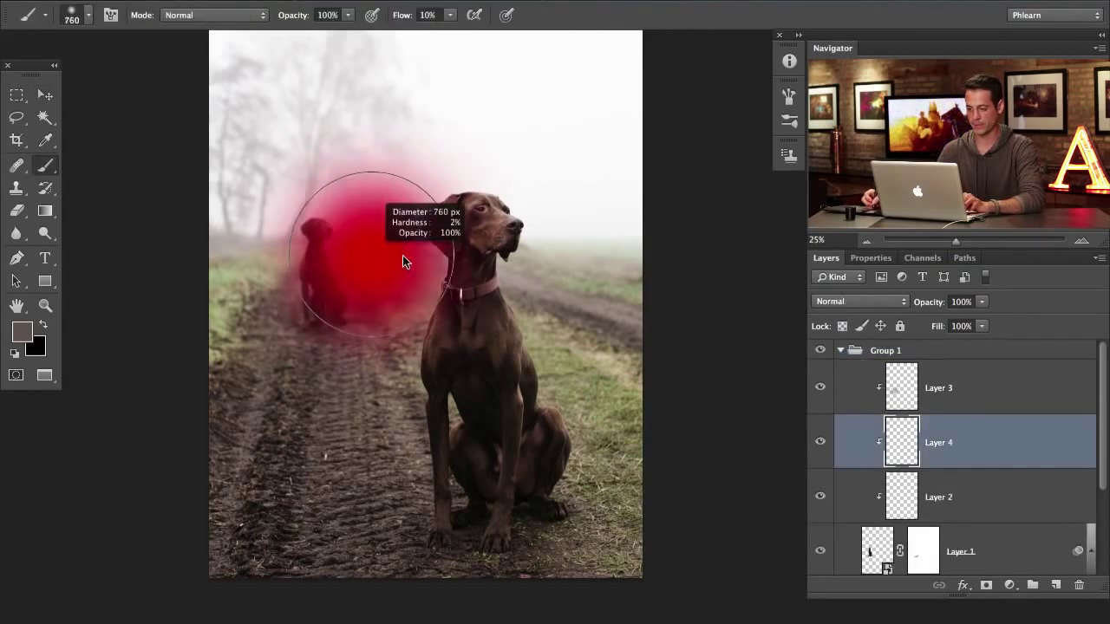
alt+click(384, 238)
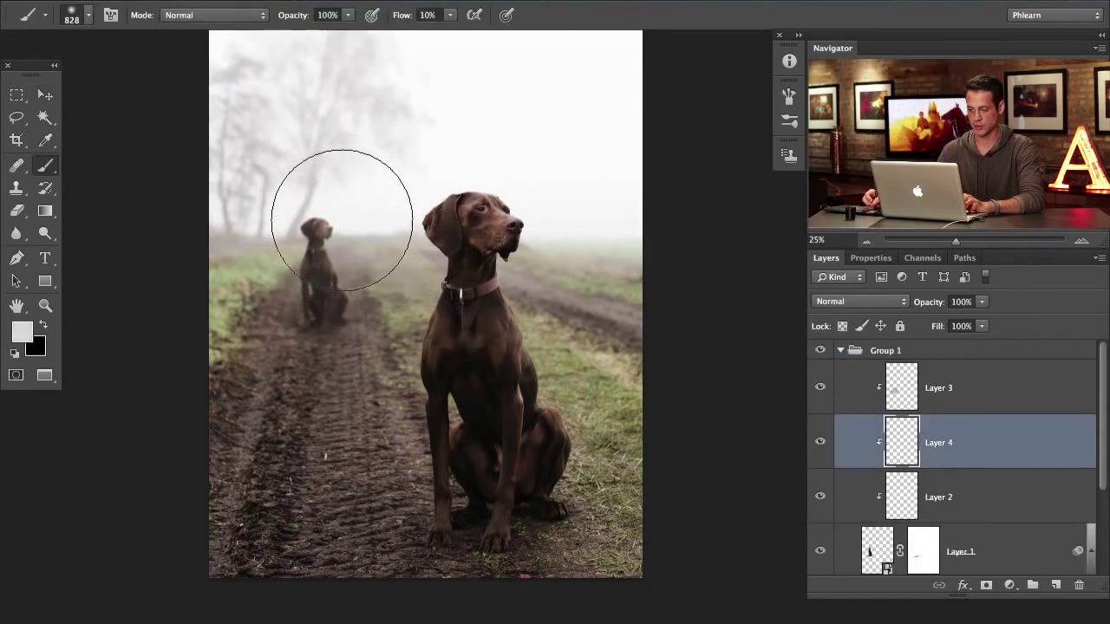
mouse_move(342, 249)
mouse_down()
mouse_move(307, 240)
mouse_move(333, 274)
mouse_up()
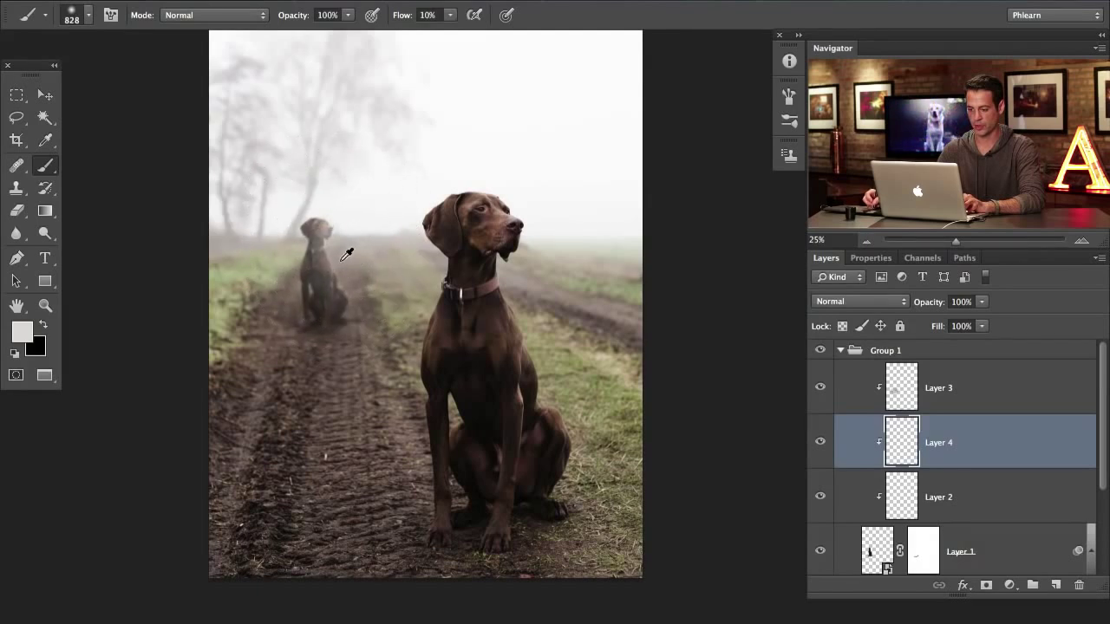
alt+click(344, 252)
alt+click(357, 211)
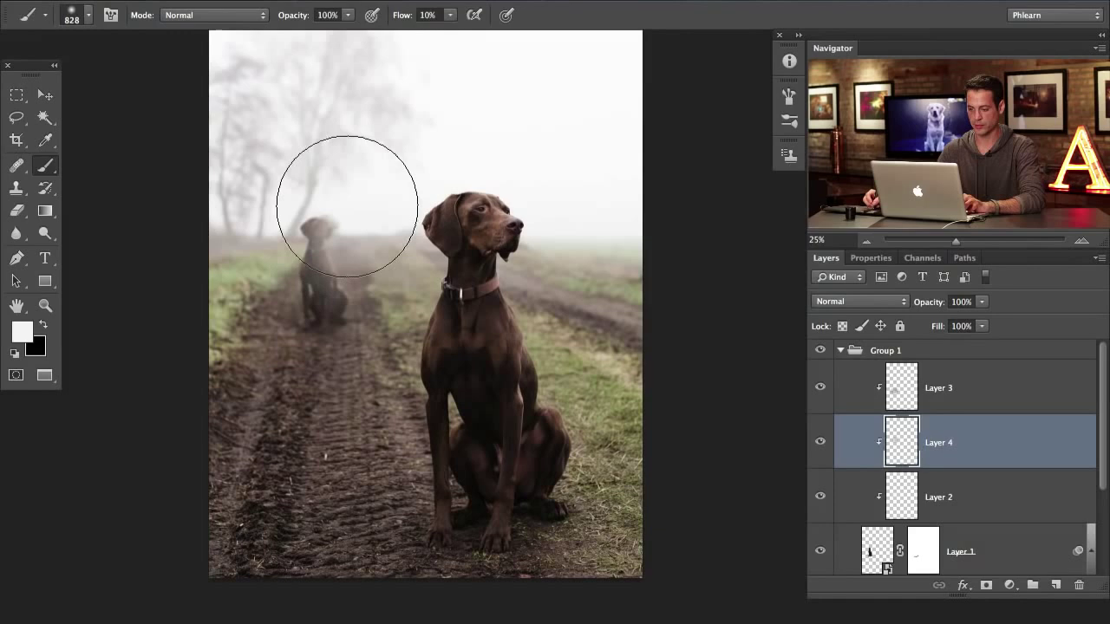
mouse_move(308, 234)
mouse_down()
mouse_move(336, 200)
mouse_move(324, 274)
mouse_move(316, 248)
mouse_move(263, 284)
mouse_move(313, 227)
mouse_move(317, 180)
mouse_move(318, 217)
mouse_move(301, 221)
mouse_move(343, 212)
mouse_move(301, 210)
mouse_move(322, 212)
mouse_move(305, 217)
mouse_move(287, 247)
mouse_move(294, 262)
mouse_move(337, 235)
mouse_up()
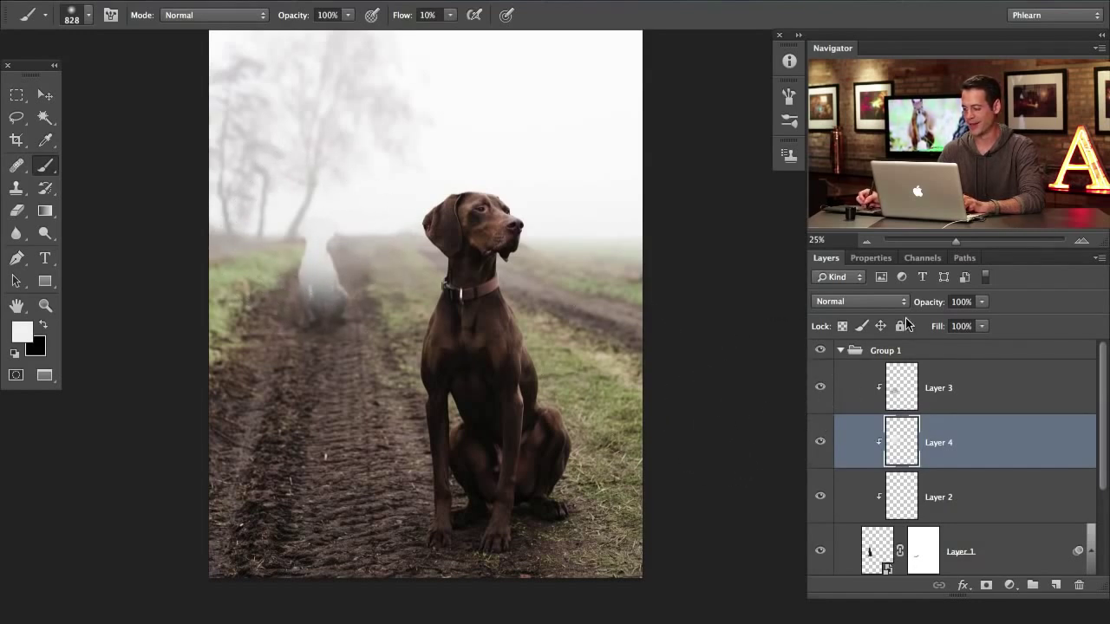
Lower the fog layer (Layer 4) to 14% opacity, toggling it to compare.
drag(928, 308, 879, 314)
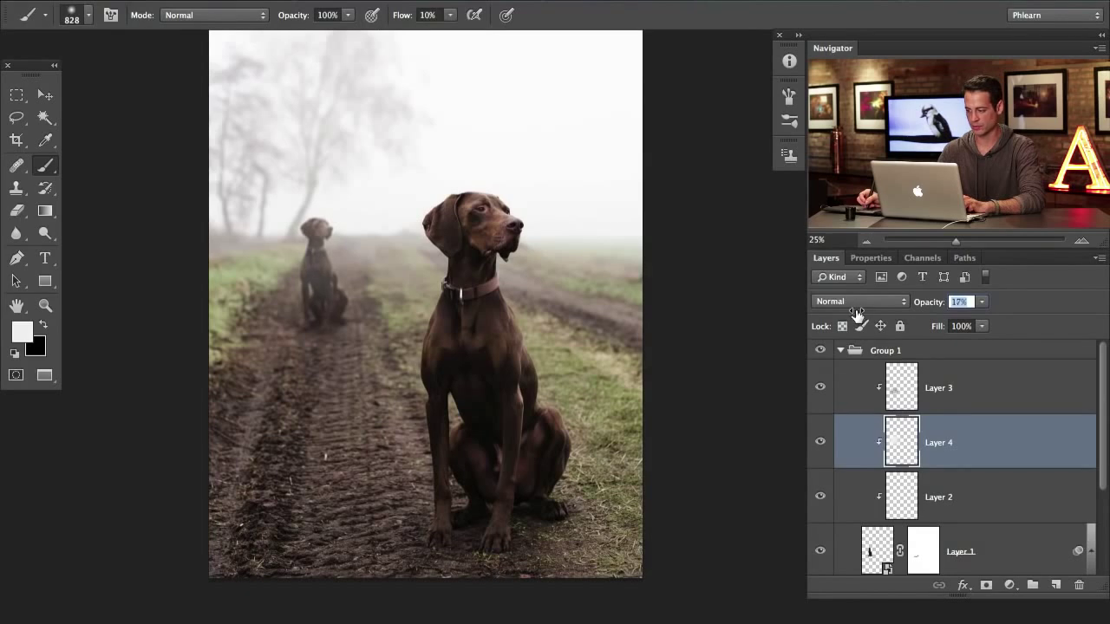
click(819, 441)
click(819, 441)
click(820, 441)
click(819, 442)
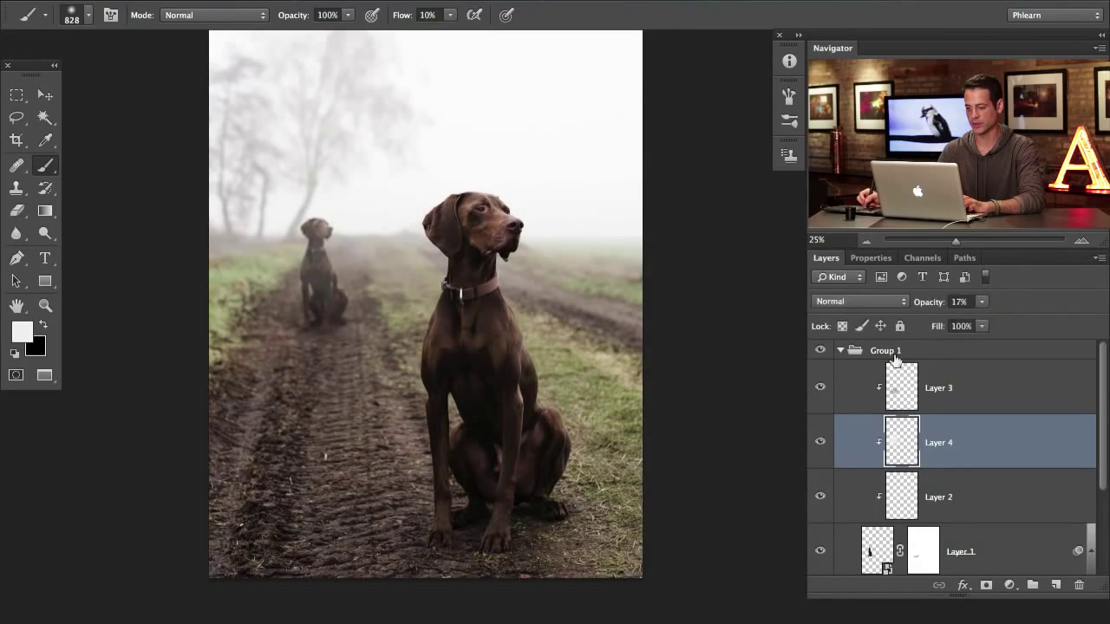
drag(926, 302, 922, 302)
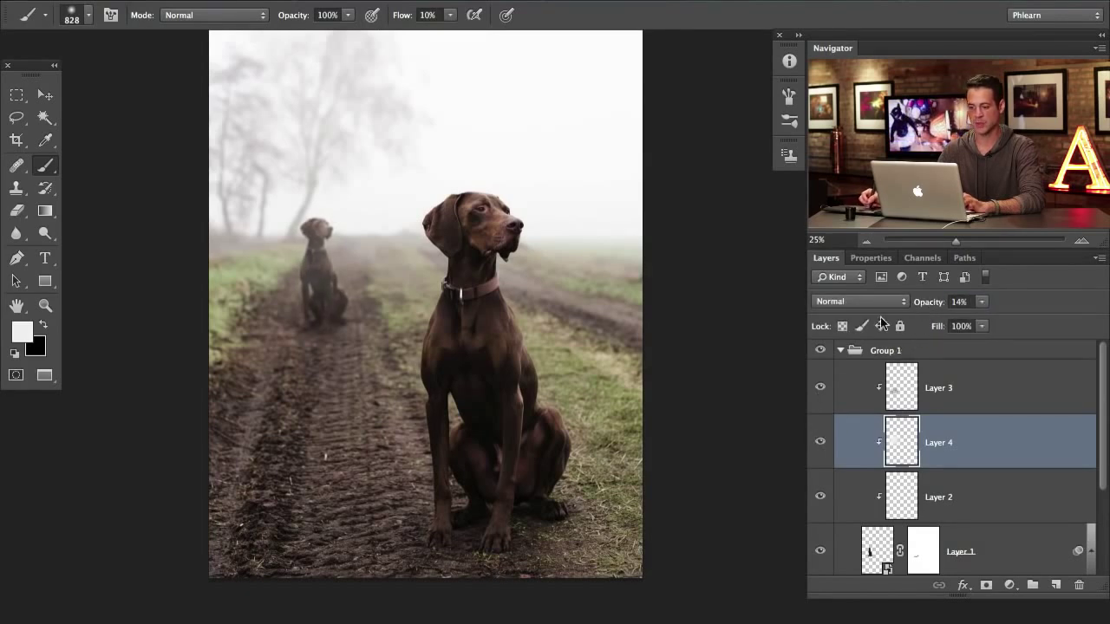